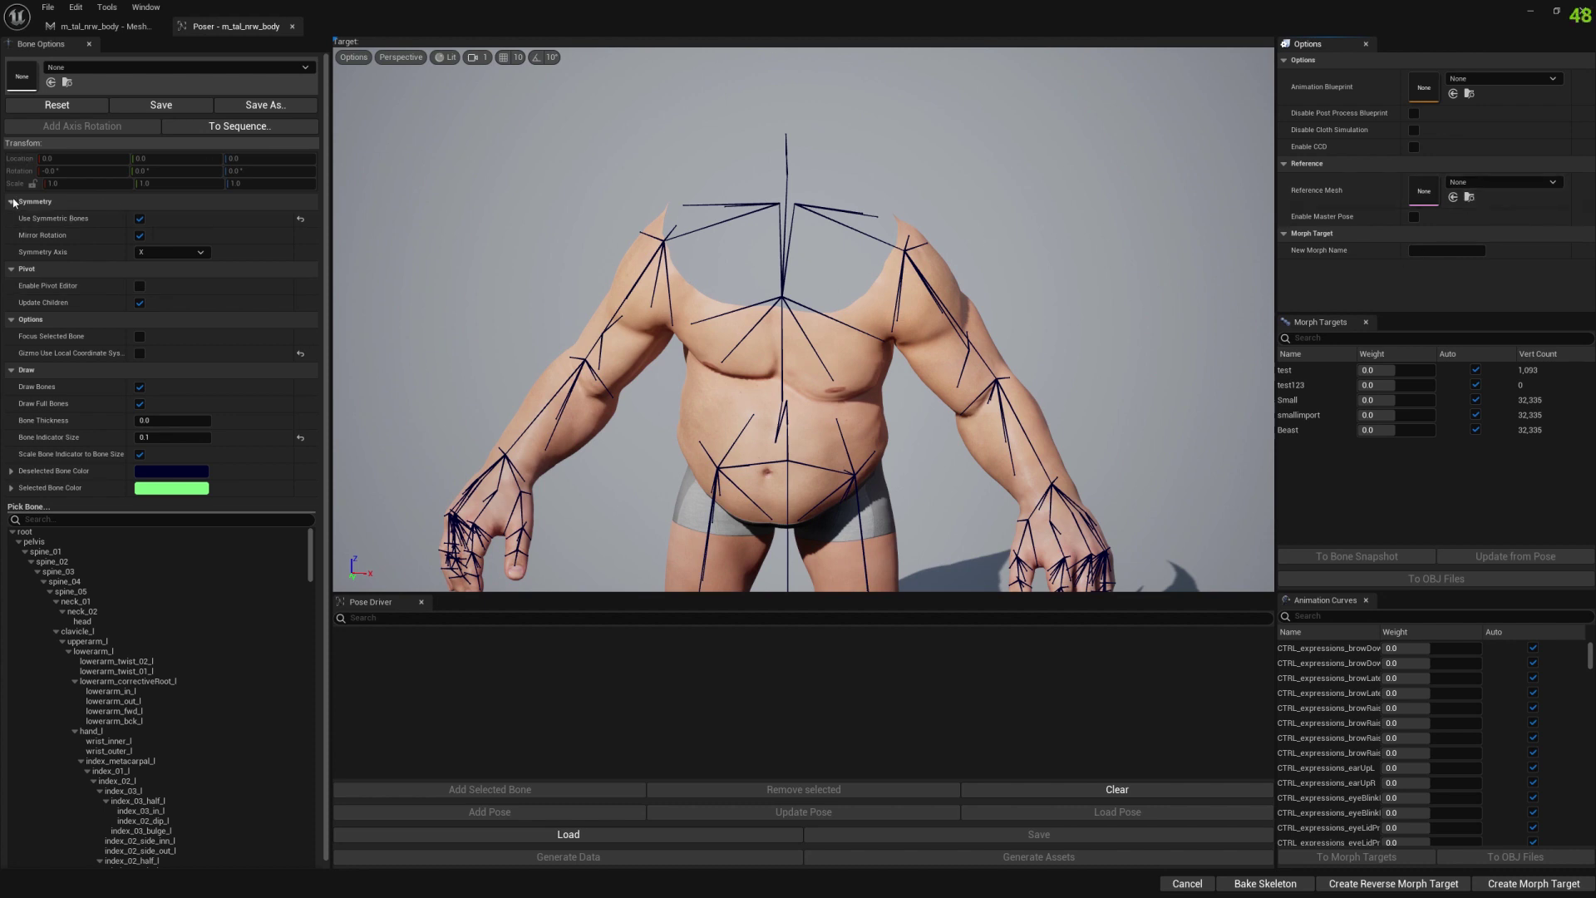
# Step: Set Ettore_Tal_NW_FaceMesh as the reference mesh and enable Master Pose for it
pyautogui.click(1483, 182)
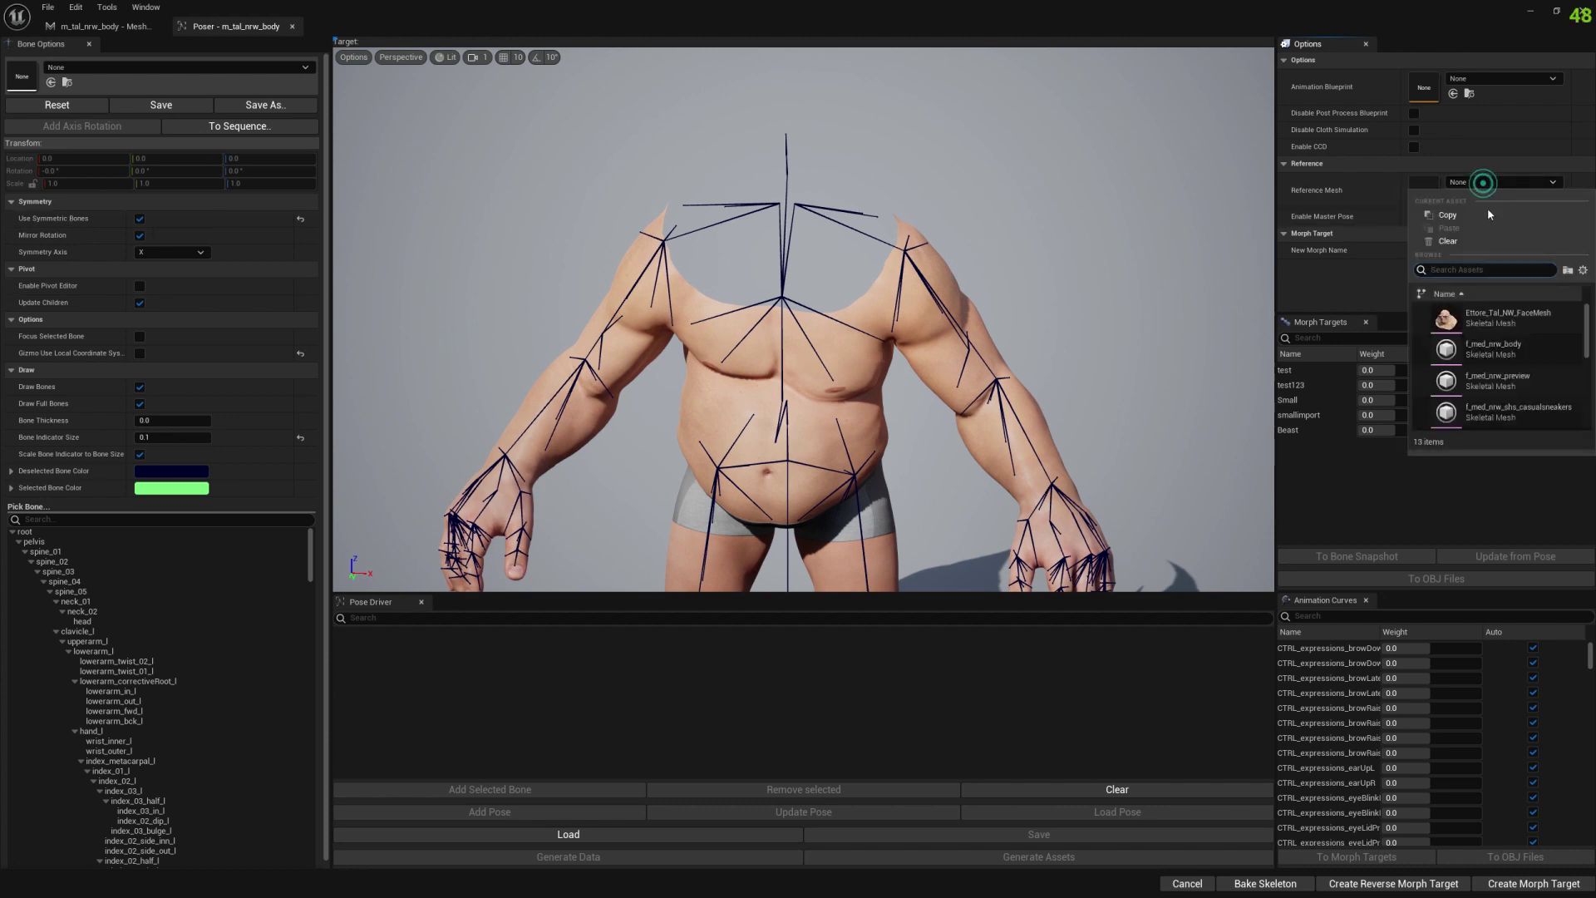
pyautogui.click(1491, 317)
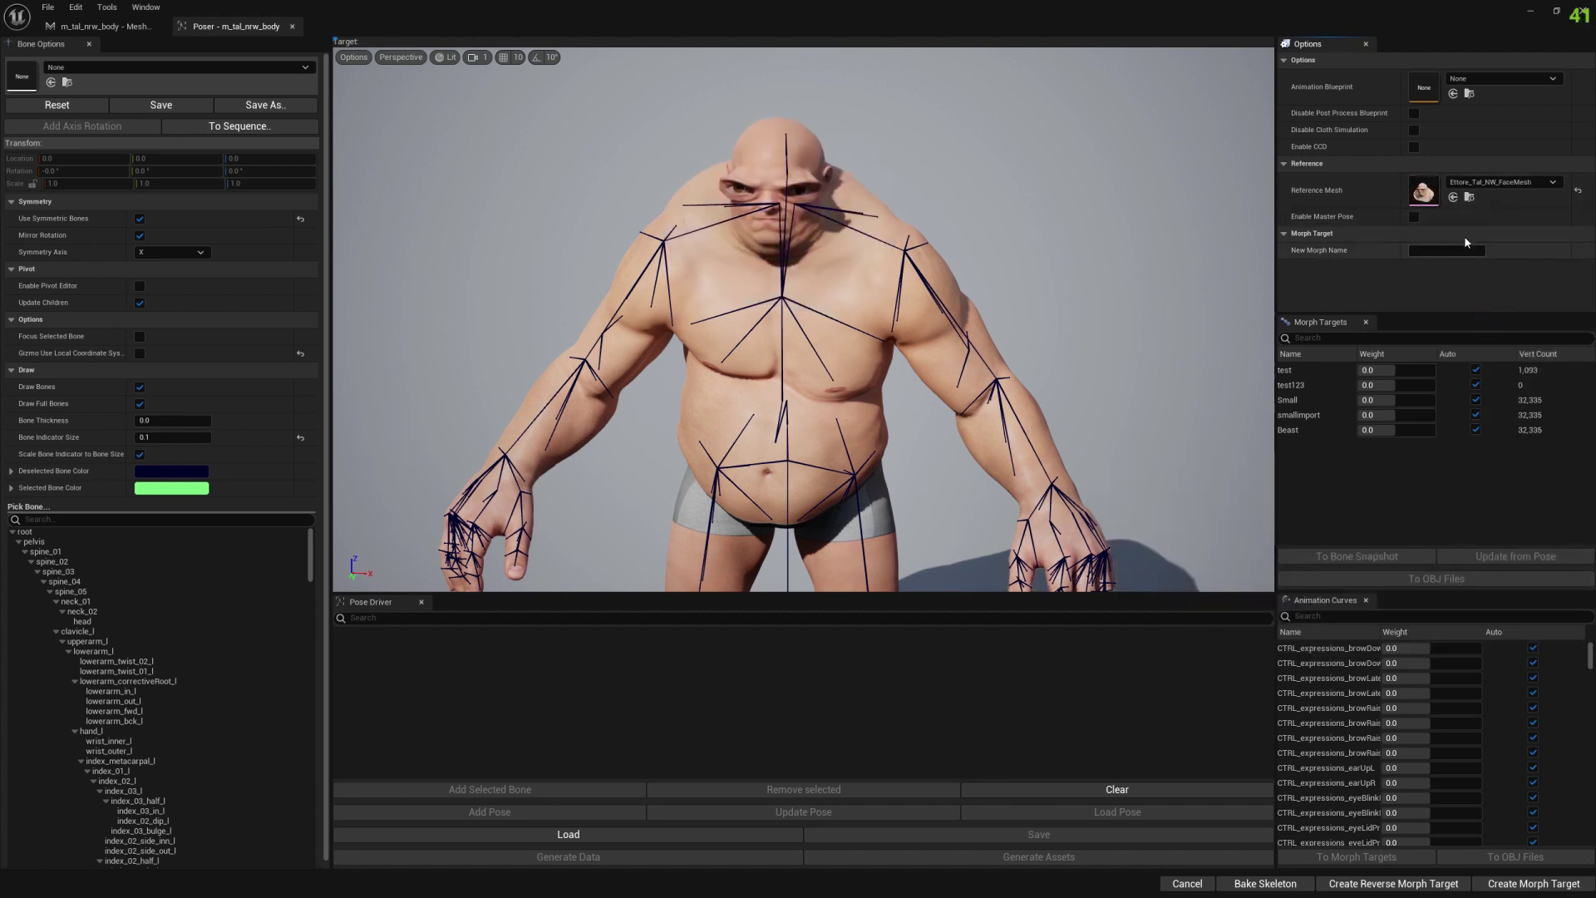
pyautogui.click(1414, 217)
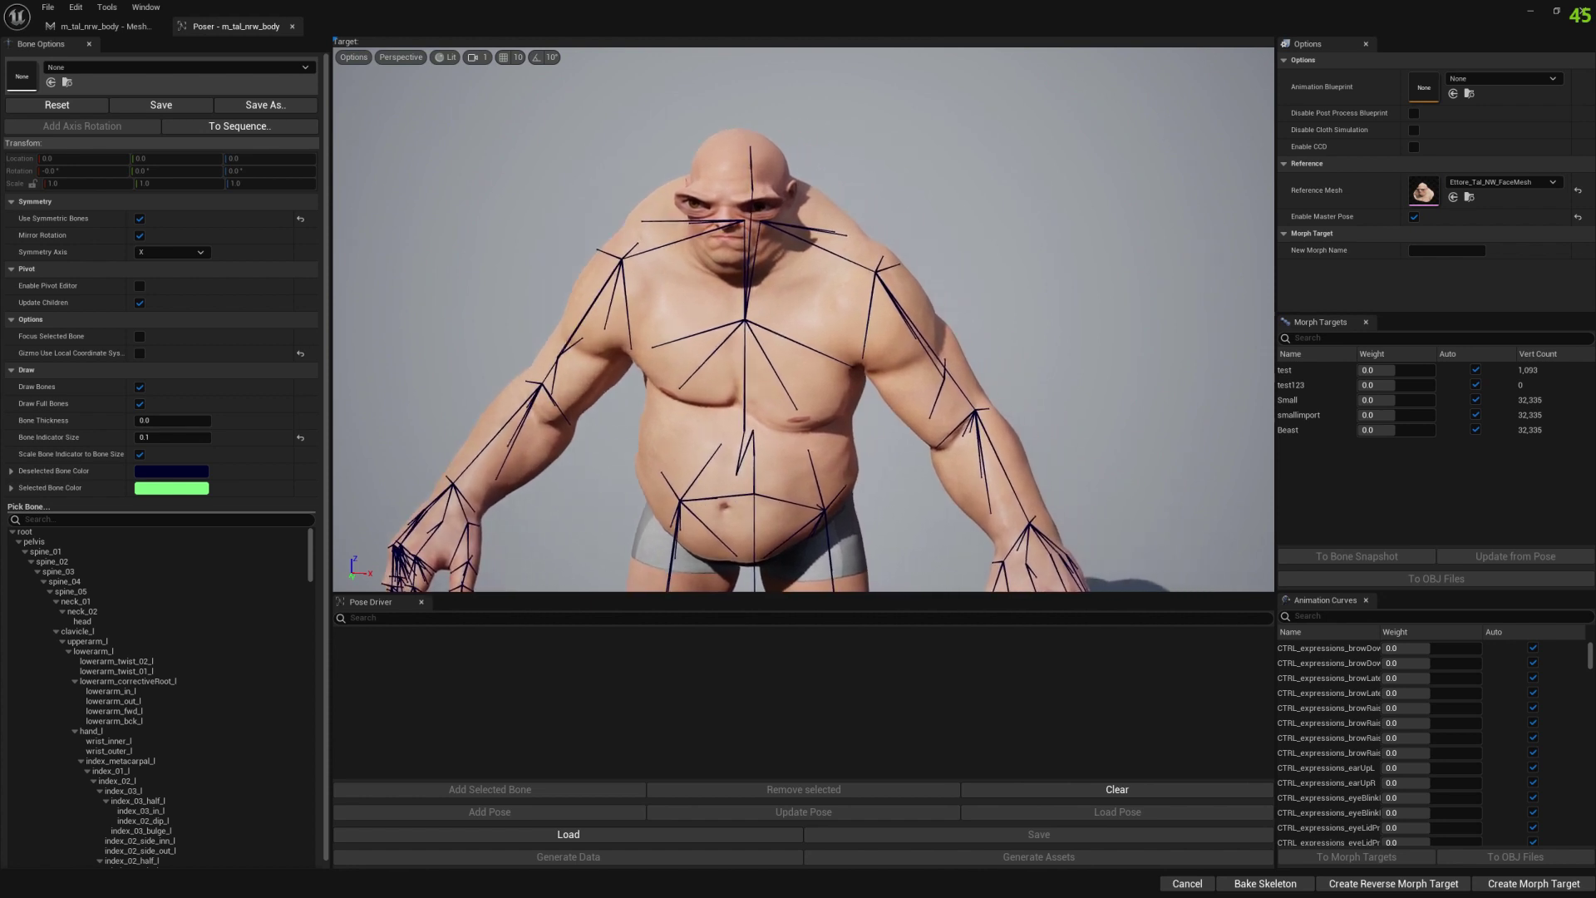
# Step: Examine from the side where the head, neck_01, neck_02 and spine_05 bones sit relative to the head mesh
pyautogui.moveTo(802, 320); pyautogui.dragTo(511, 300, button='right')
pyautogui.moveTo(997, 261); pyautogui.dragTo(996, 261, button='right')
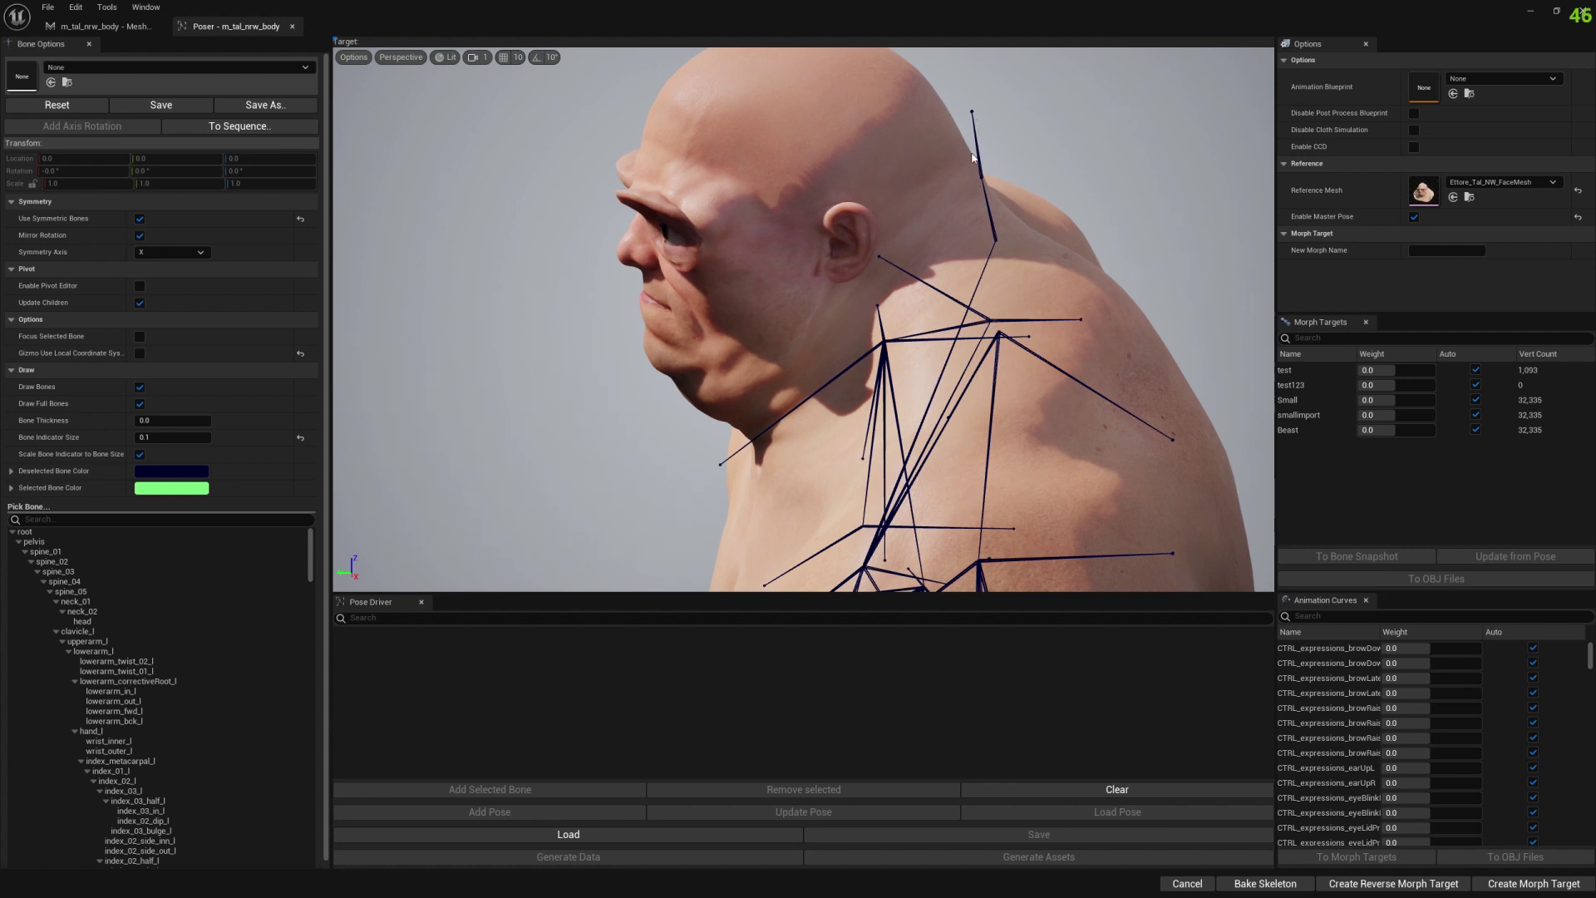
pyautogui.click(969, 115)
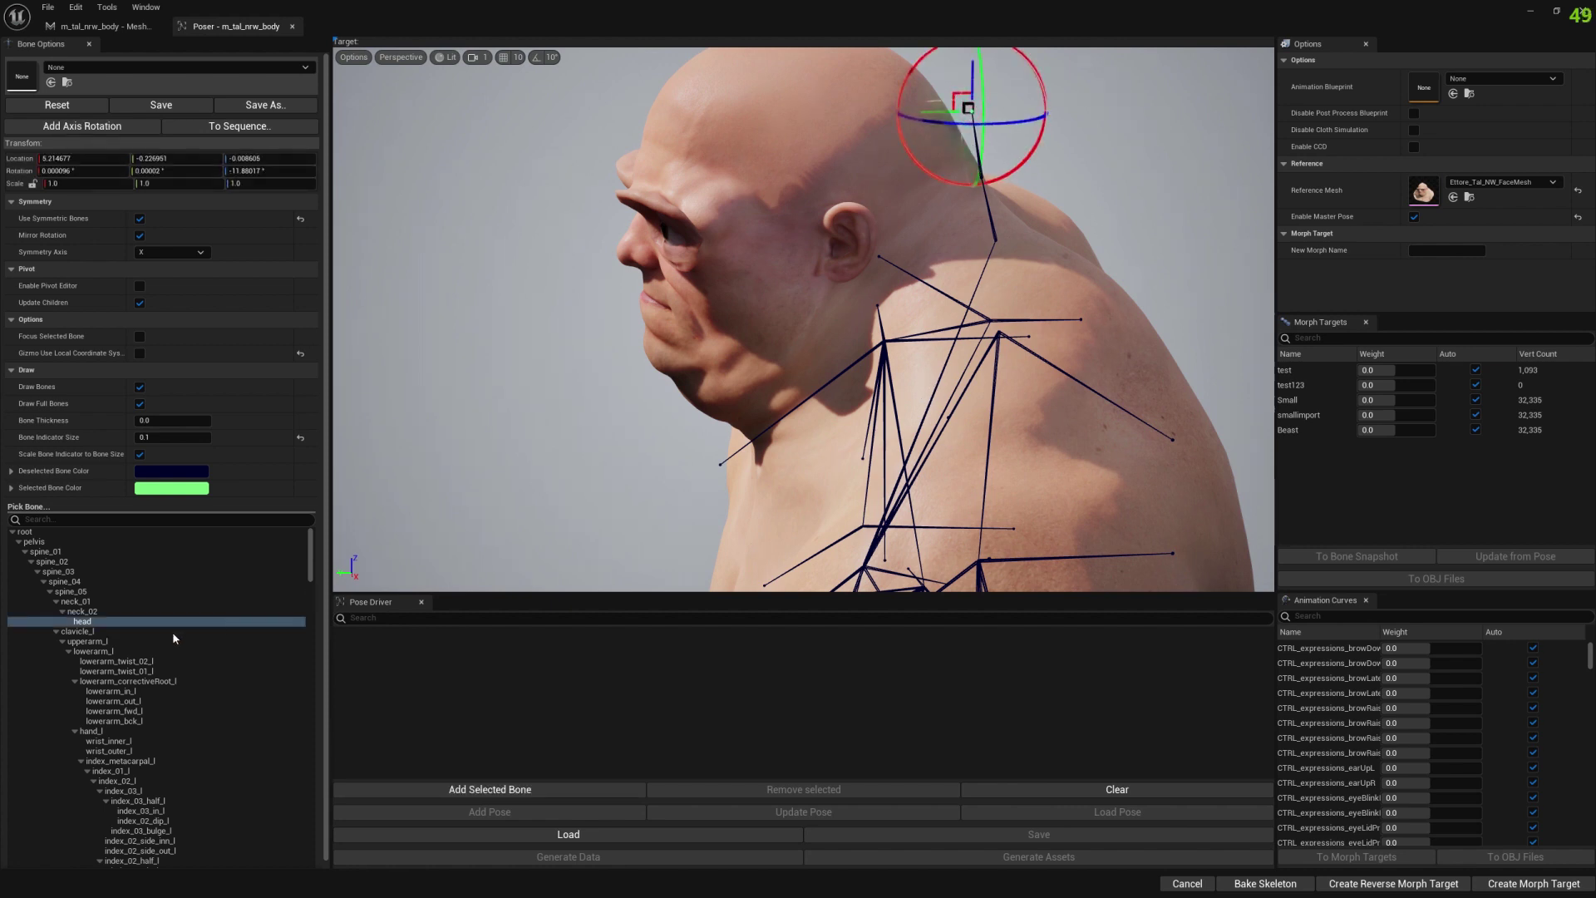
pyautogui.click(89, 602)
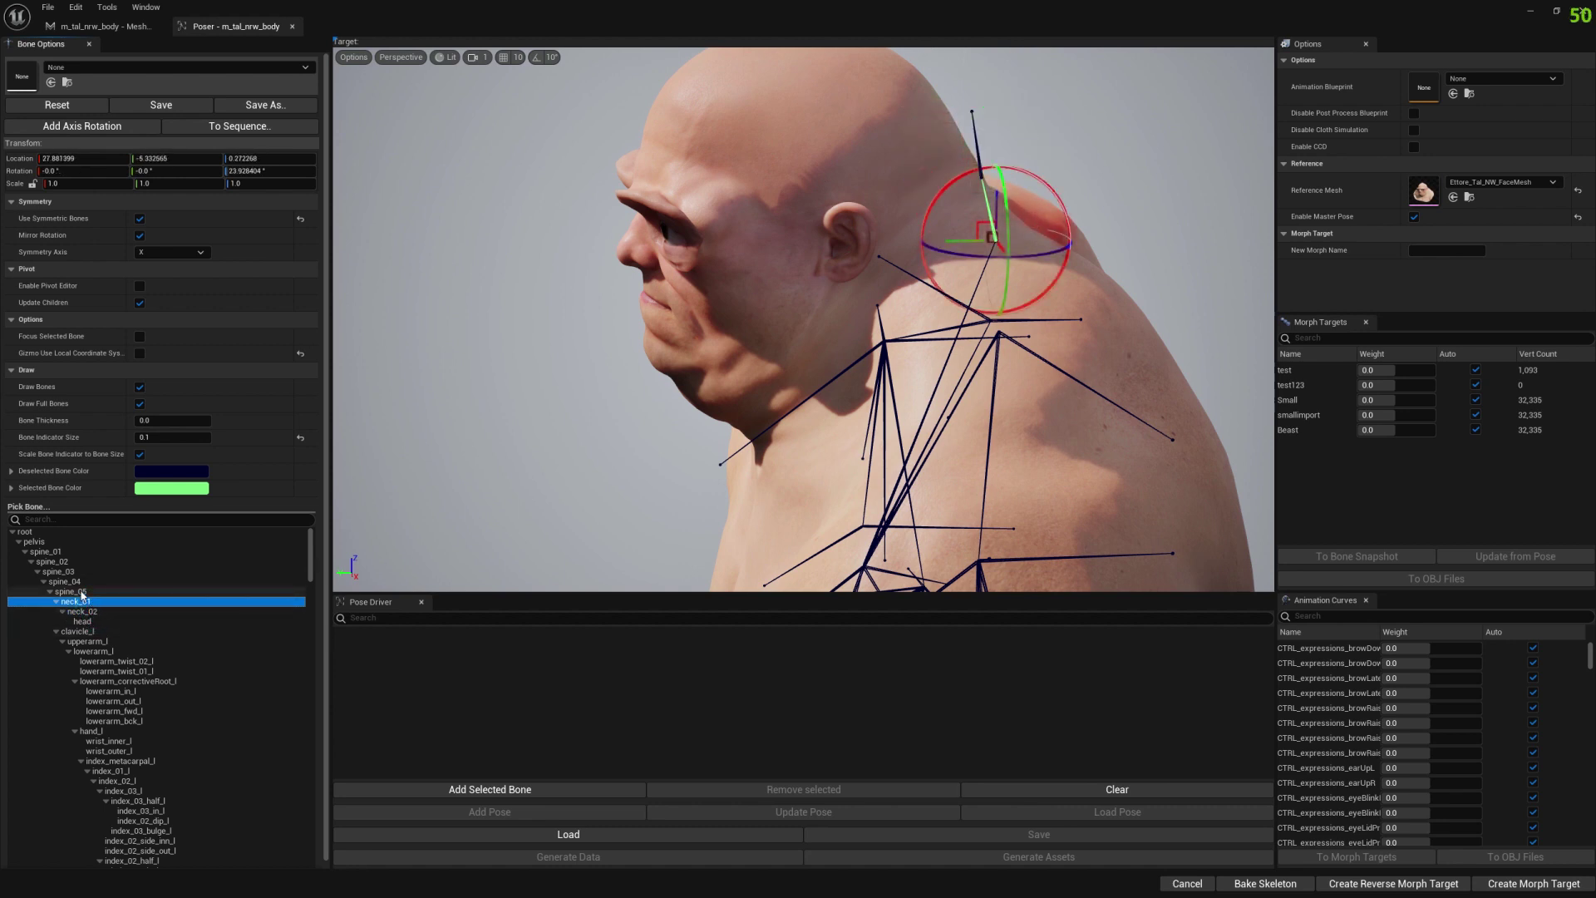
pyautogui.click(125, 591)
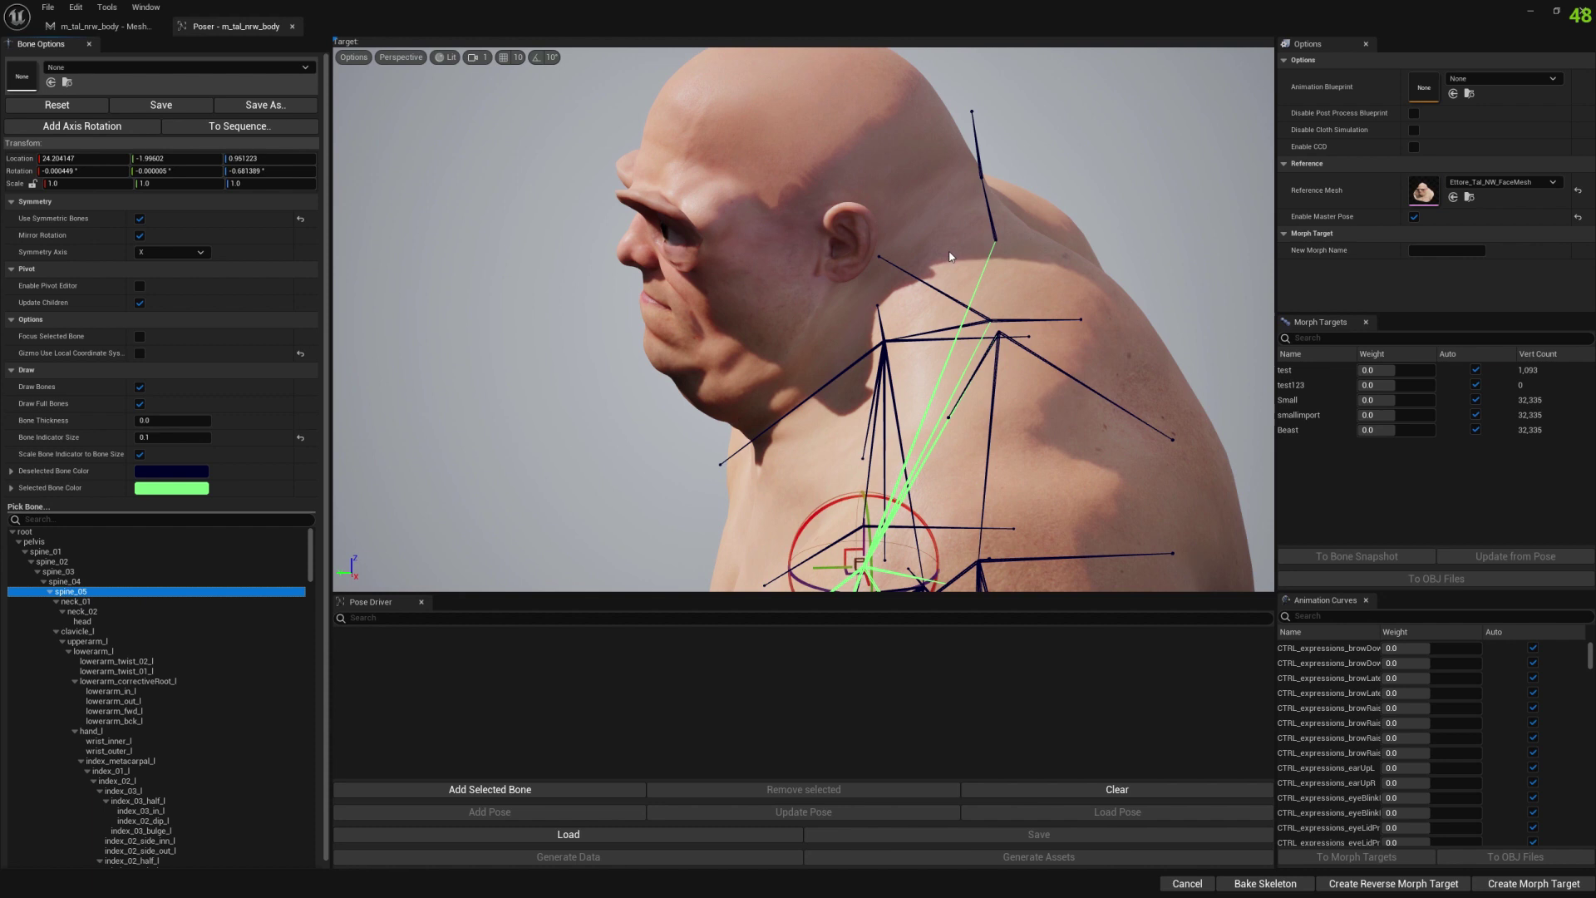
pyautogui.click(992, 237)
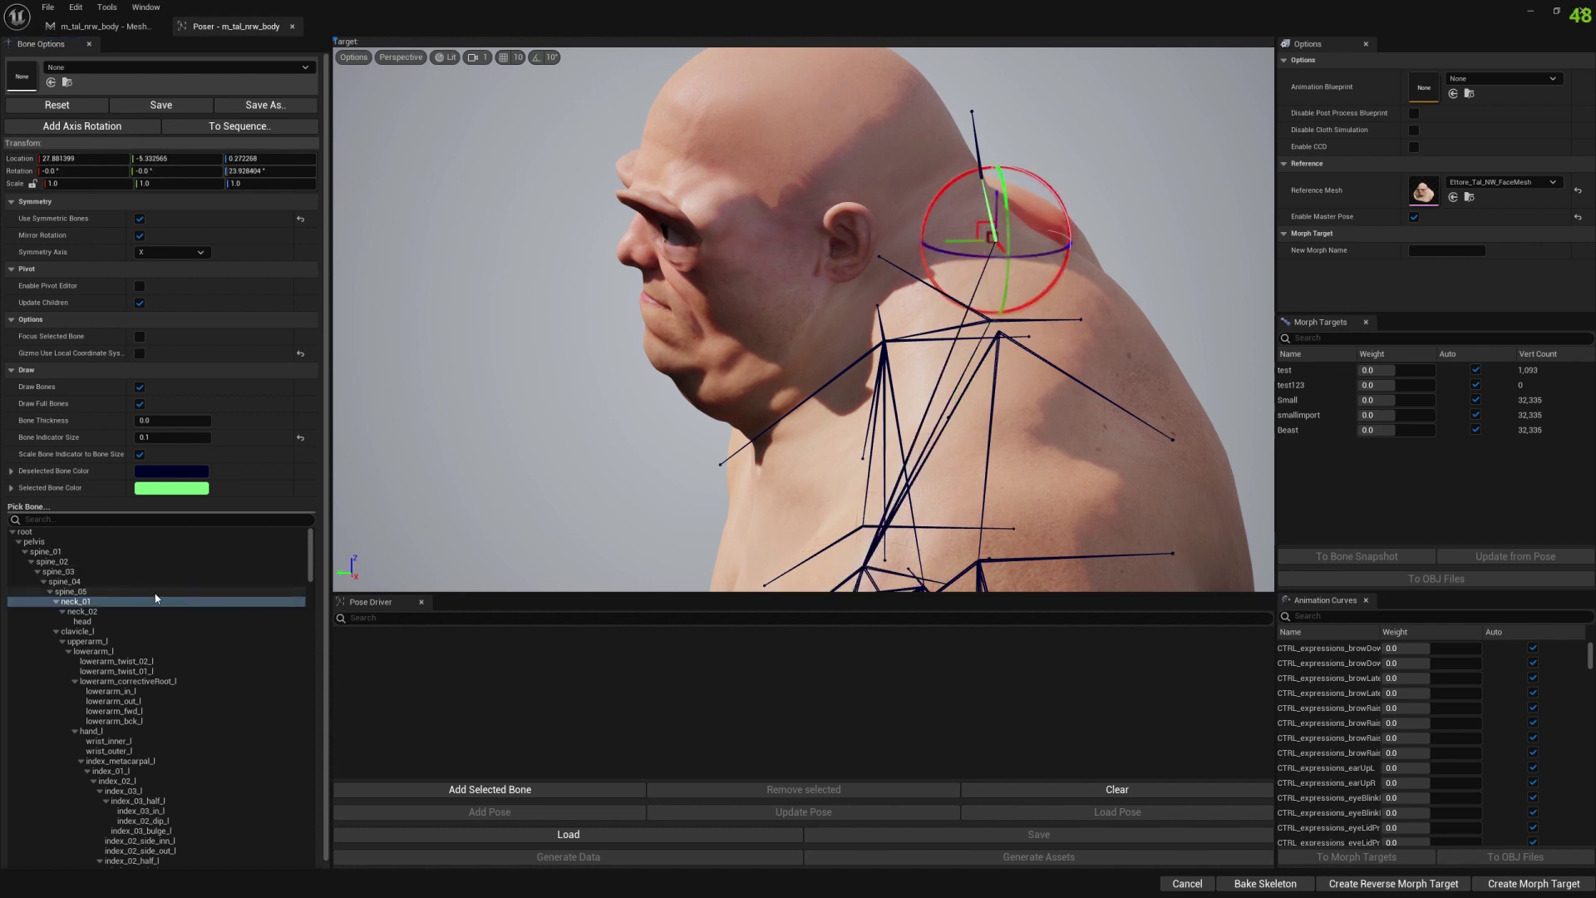
pyautogui.click(91, 612)
# Step: With the head bone selected, make the gizmo use local coordinates and enable the pivot editor
pyautogui.click(87, 622)
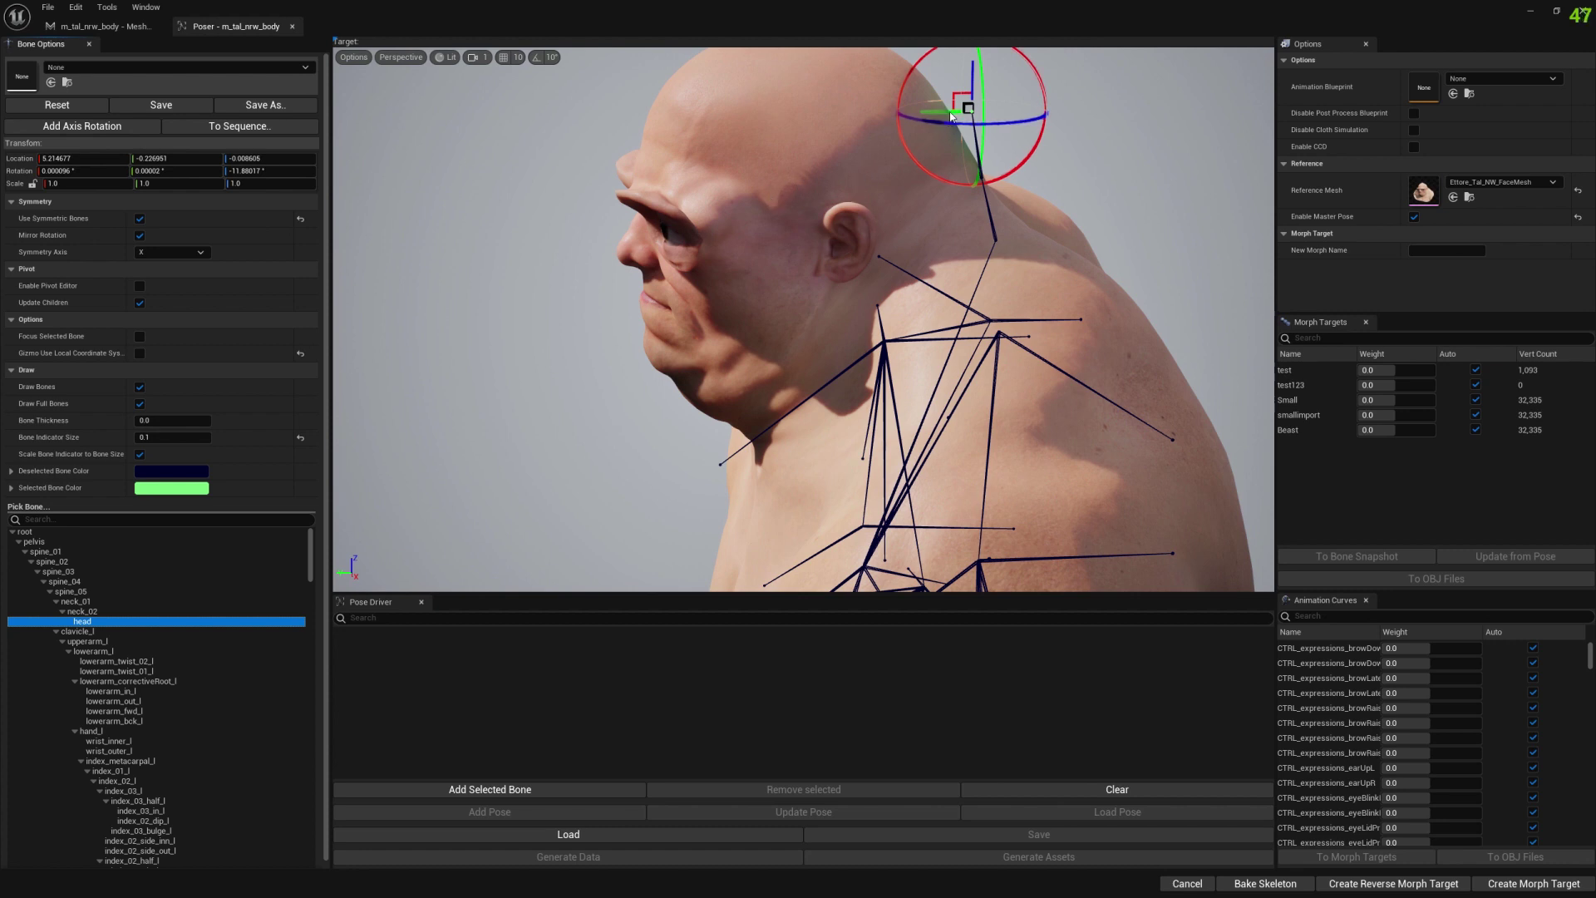
pyautogui.moveTo(961, 124); pyautogui.dragTo(911, 166, button='right')
pyautogui.press('w')
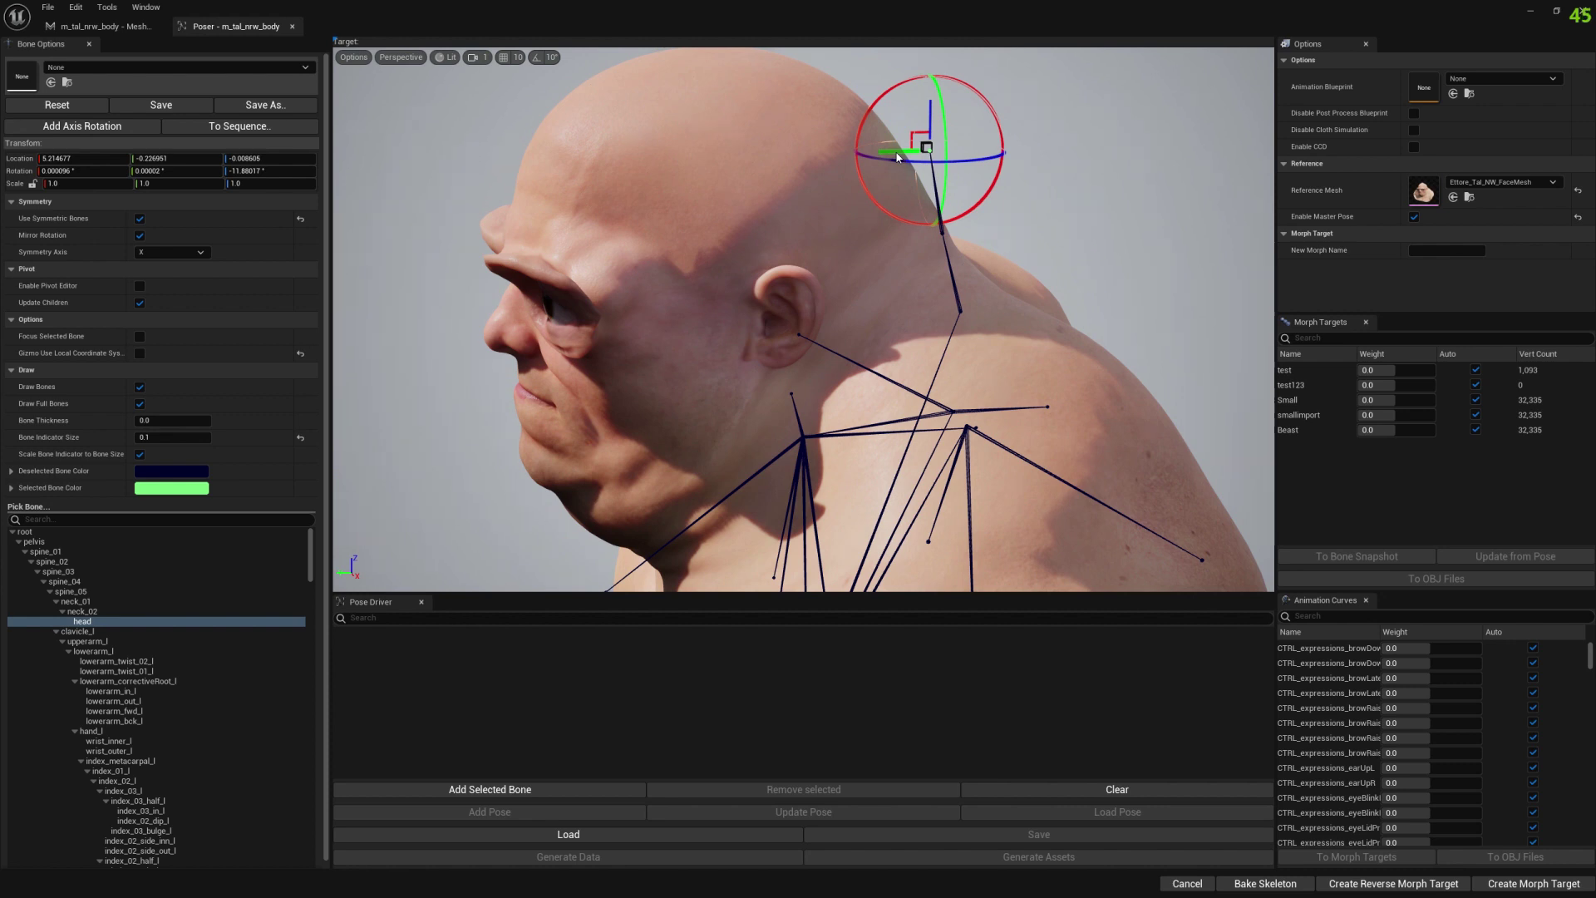
pyautogui.click(139, 353)
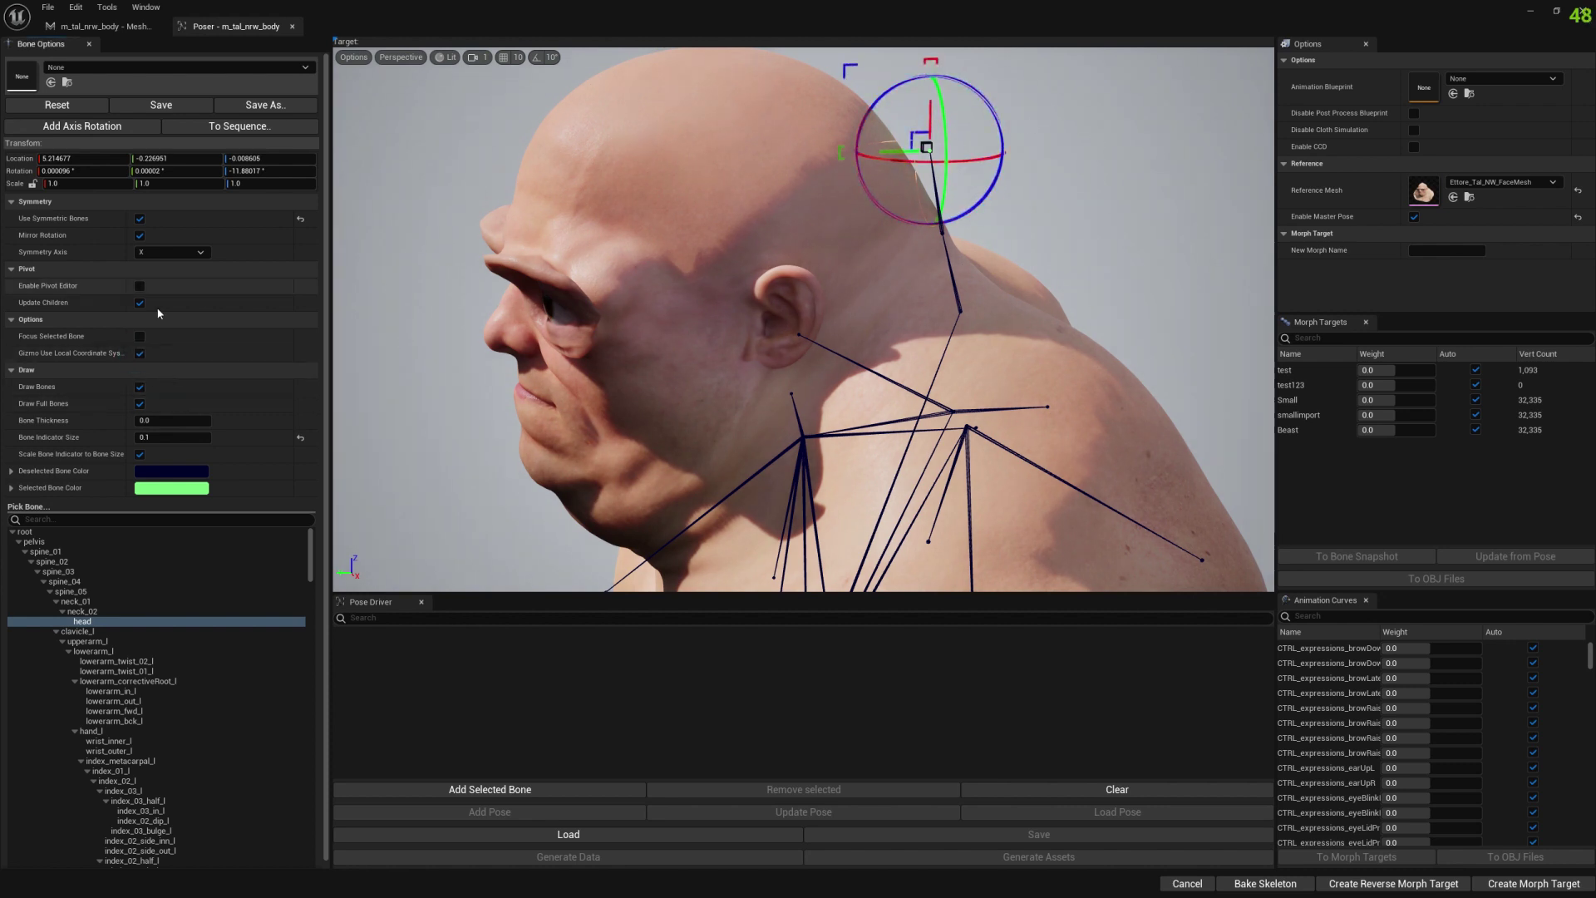
pyautogui.click(139, 285)
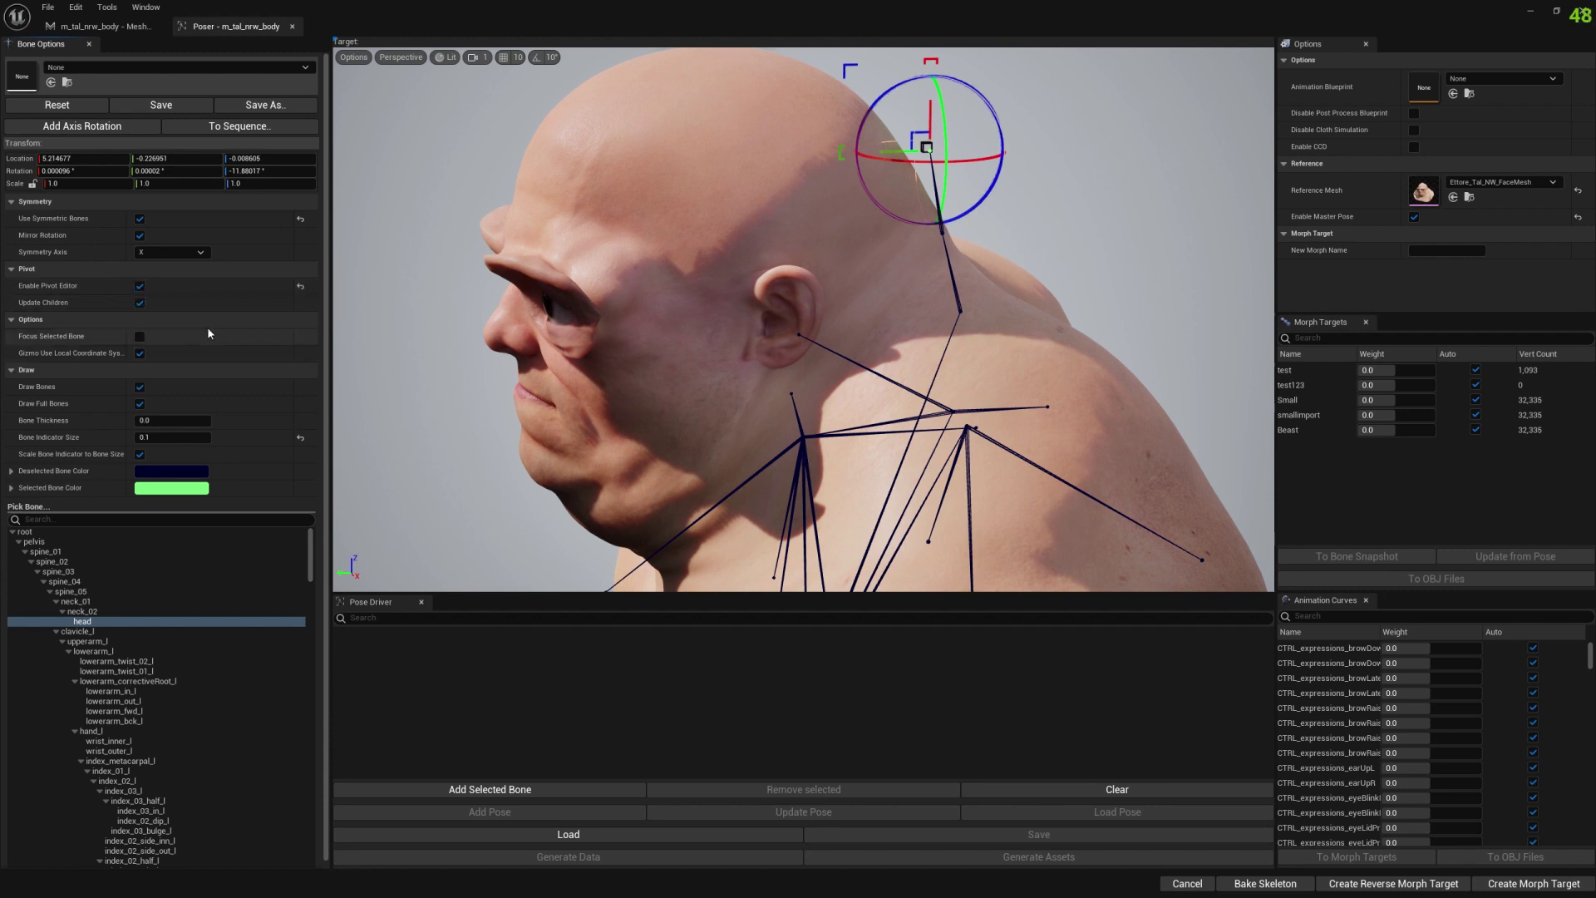
# Step: Try moving the head and neck_02 pivots forward into the head, and undo both moves
pyautogui.moveTo(904, 152); pyautogui.dragTo(692, 119)
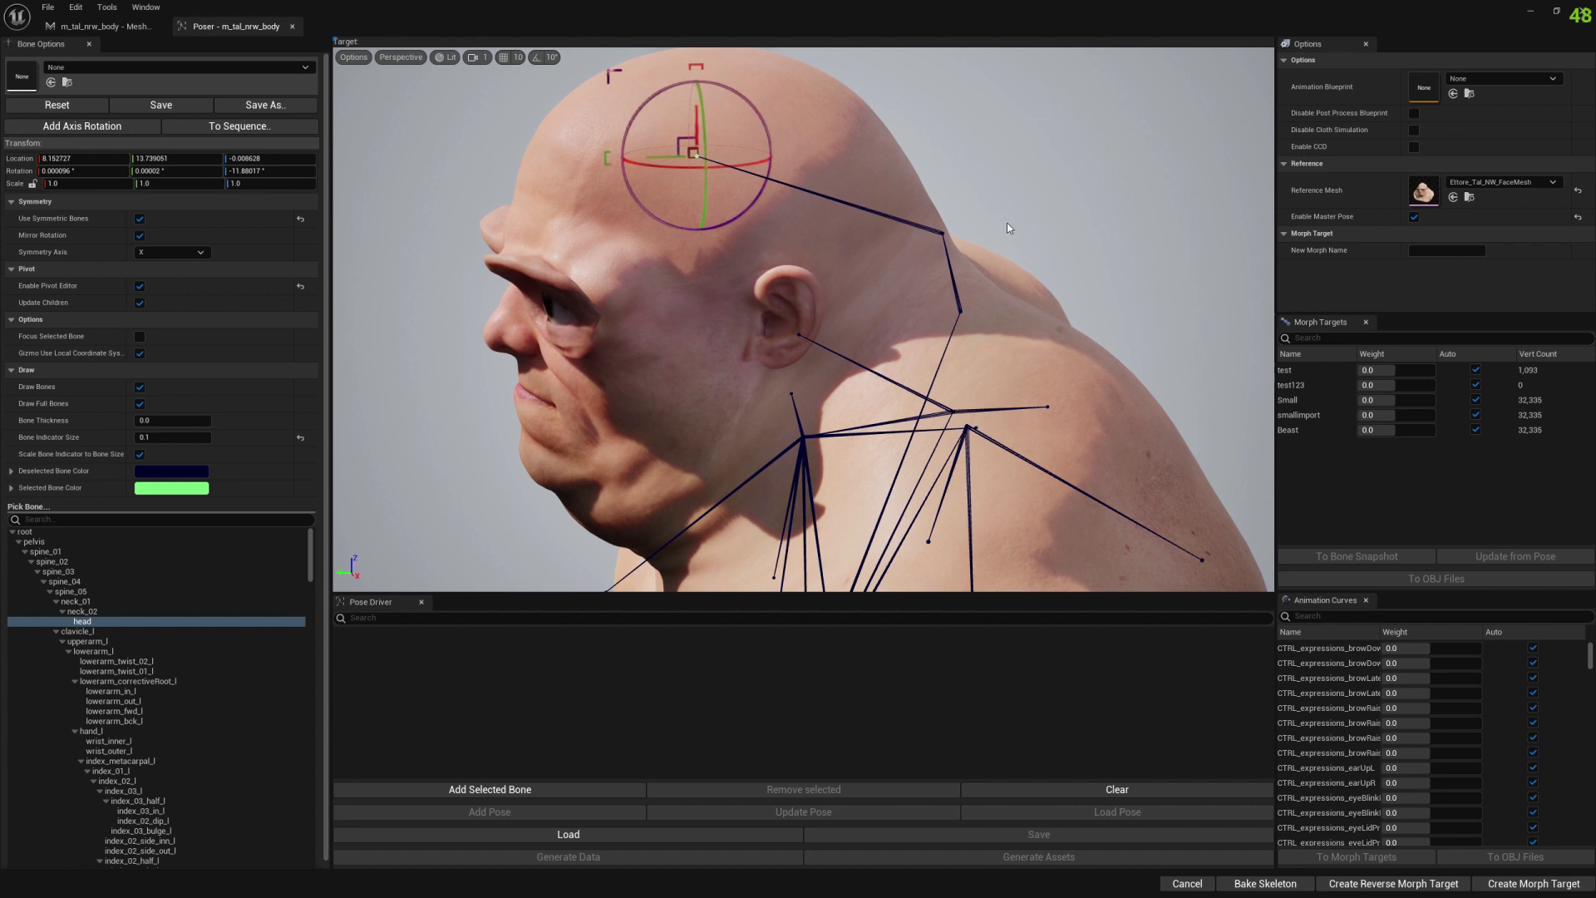
pyautogui.click(942, 229)
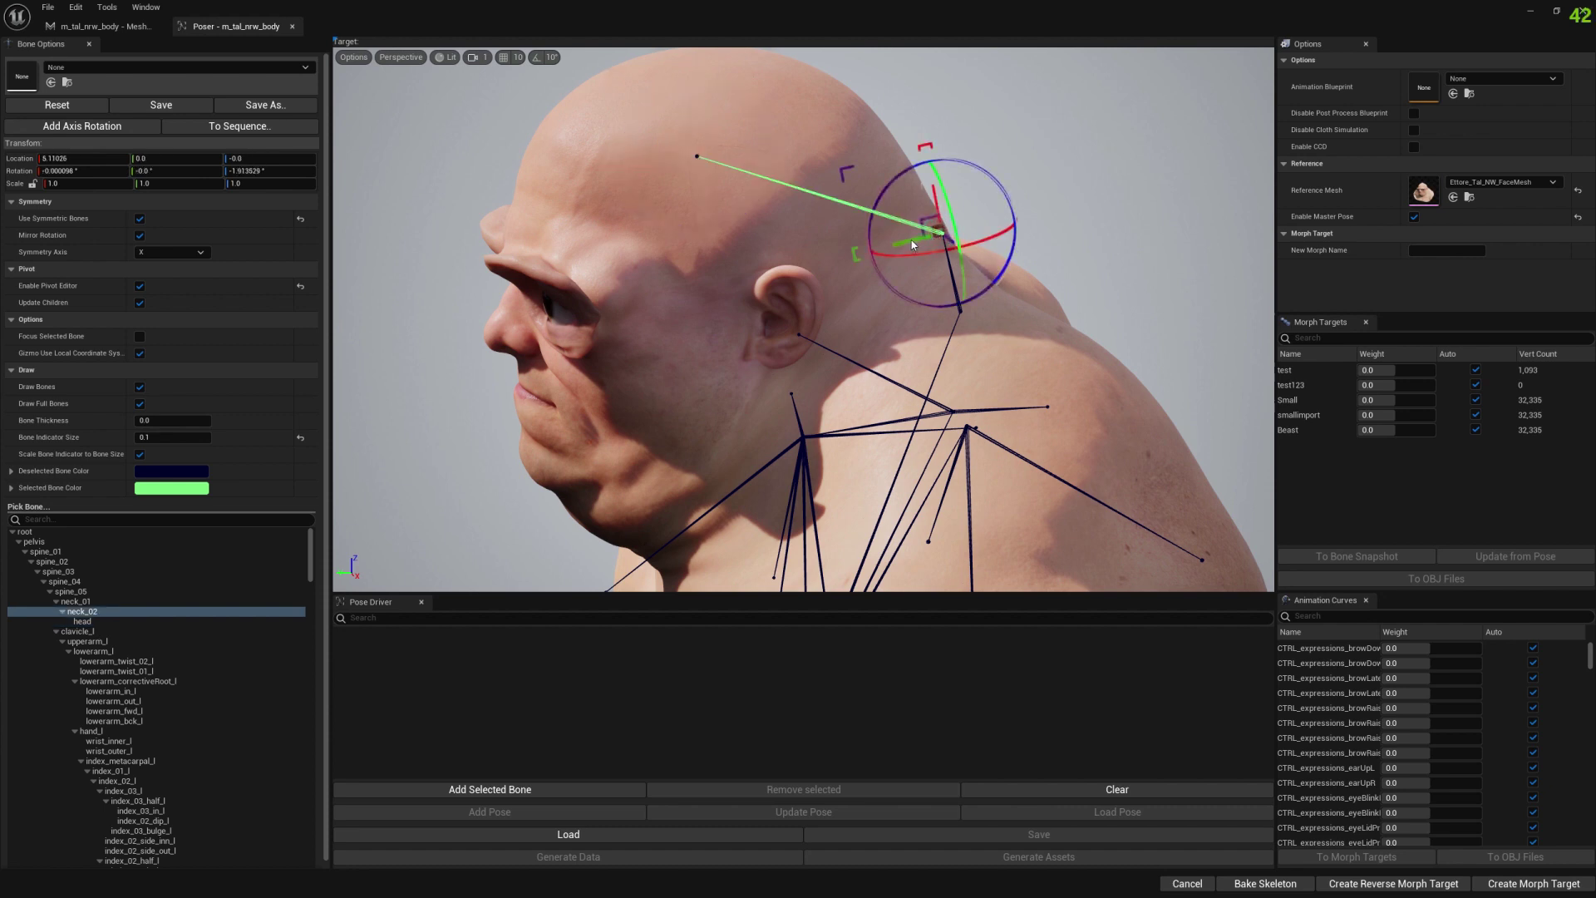
pyautogui.moveTo(905, 241); pyautogui.dragTo(831, 261)
pyautogui.hotkey('ctrl', 'z')
pyautogui.hotkey('ctrl', 'z')
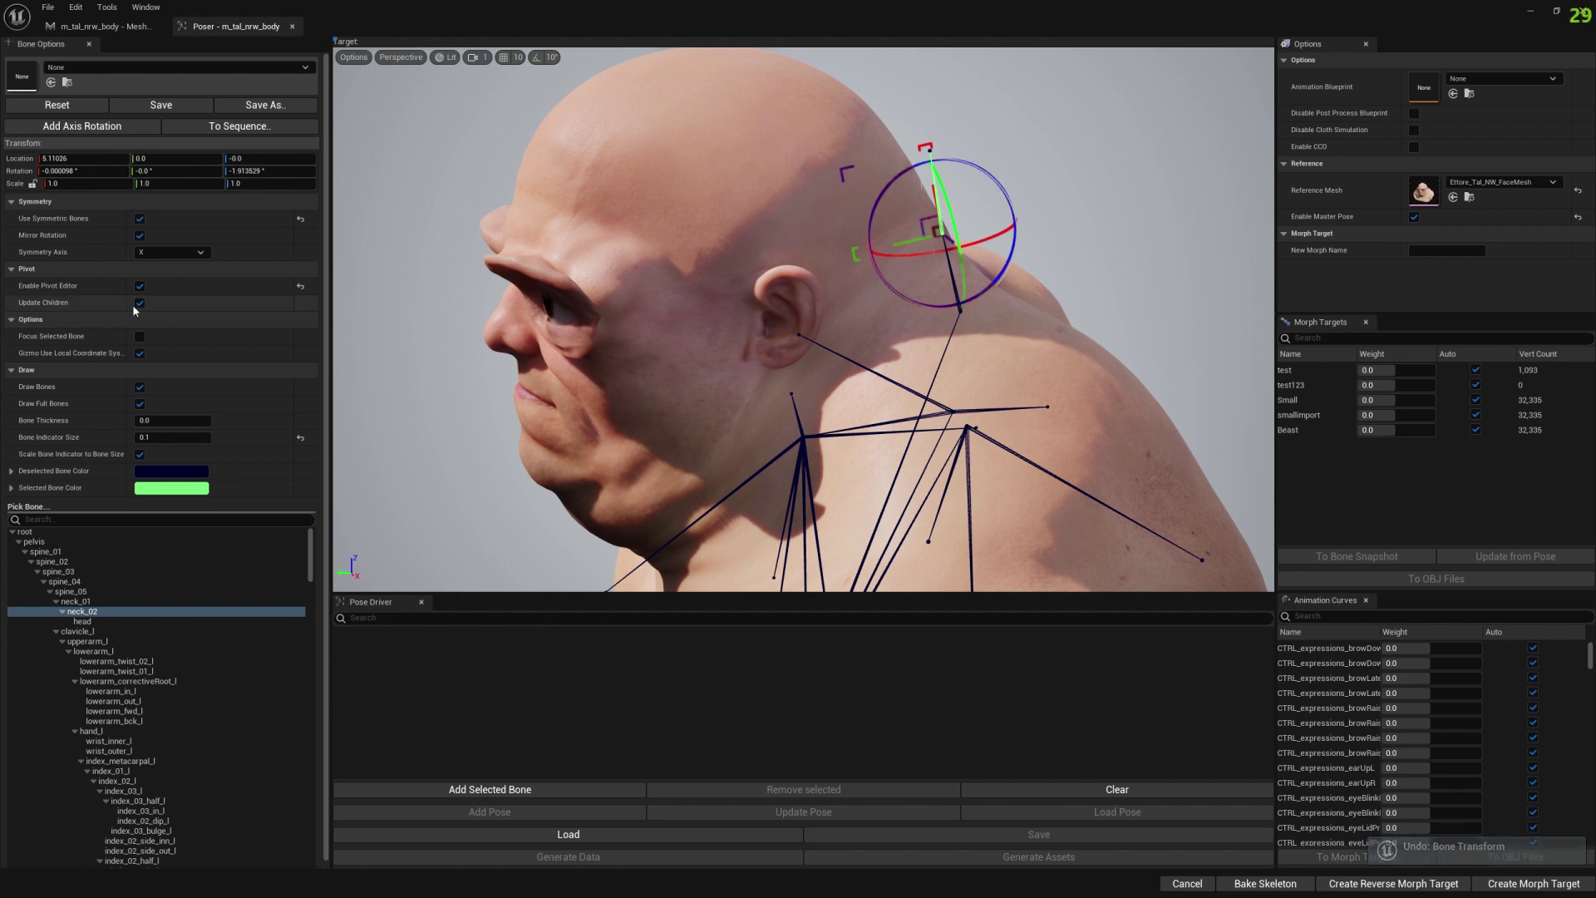
# Step: Move the neck_01 pivot forward below the ear to about 24.7, 1.8, 0.3, and lower neck_02 to about 2.3, 0.1, 0
pyautogui.click(962, 314)
pyautogui.moveTo(921, 322); pyautogui.dragTo(806, 359)
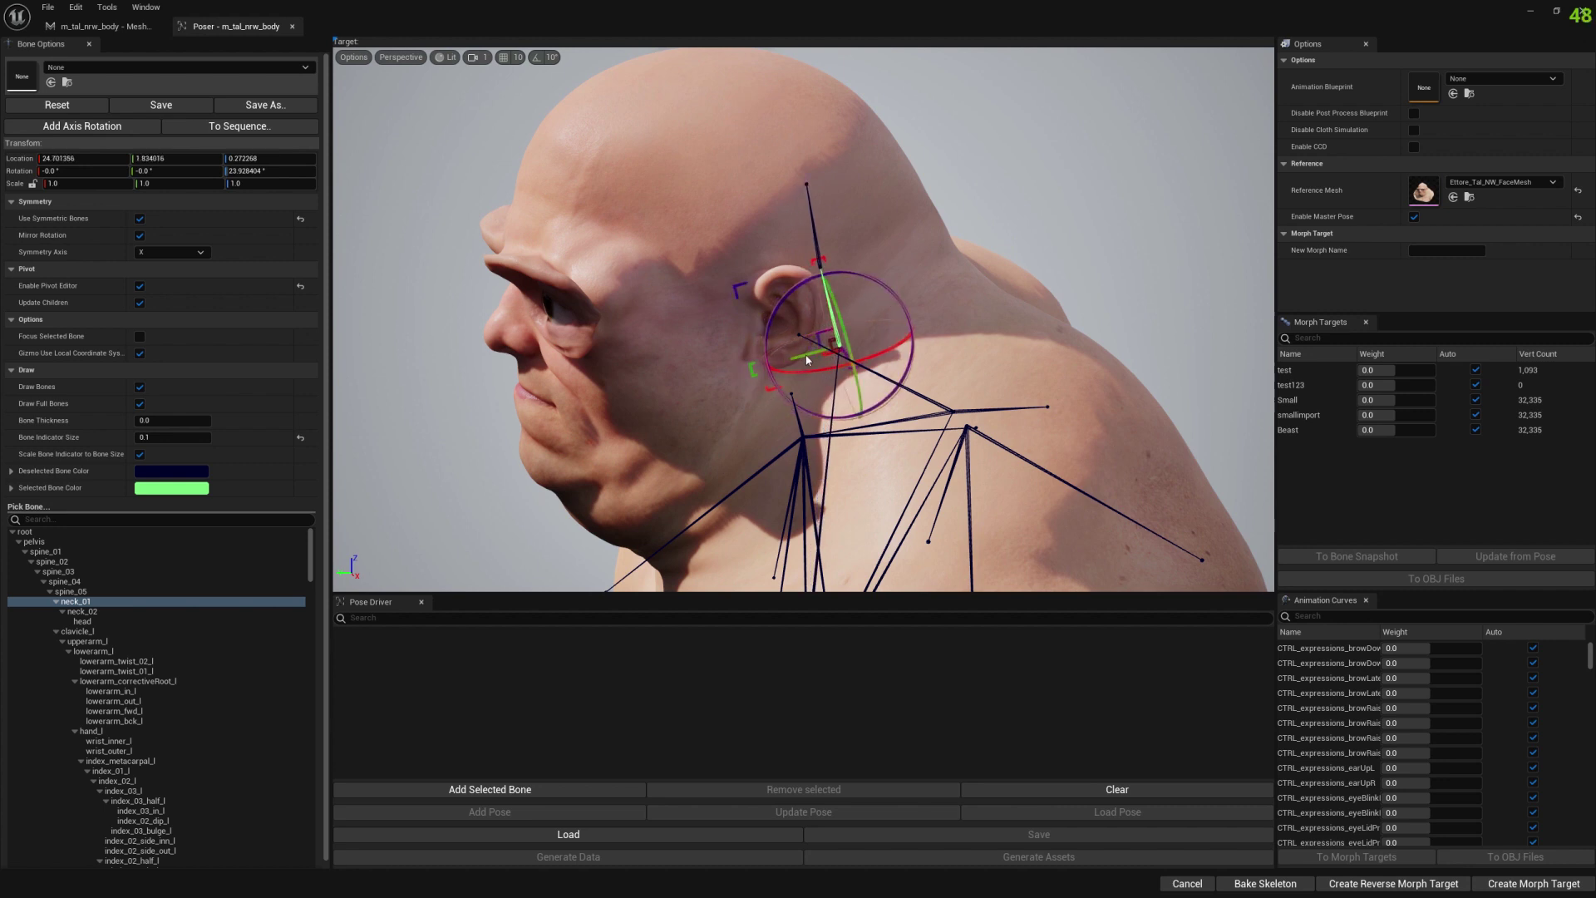
pyautogui.click(94, 612)
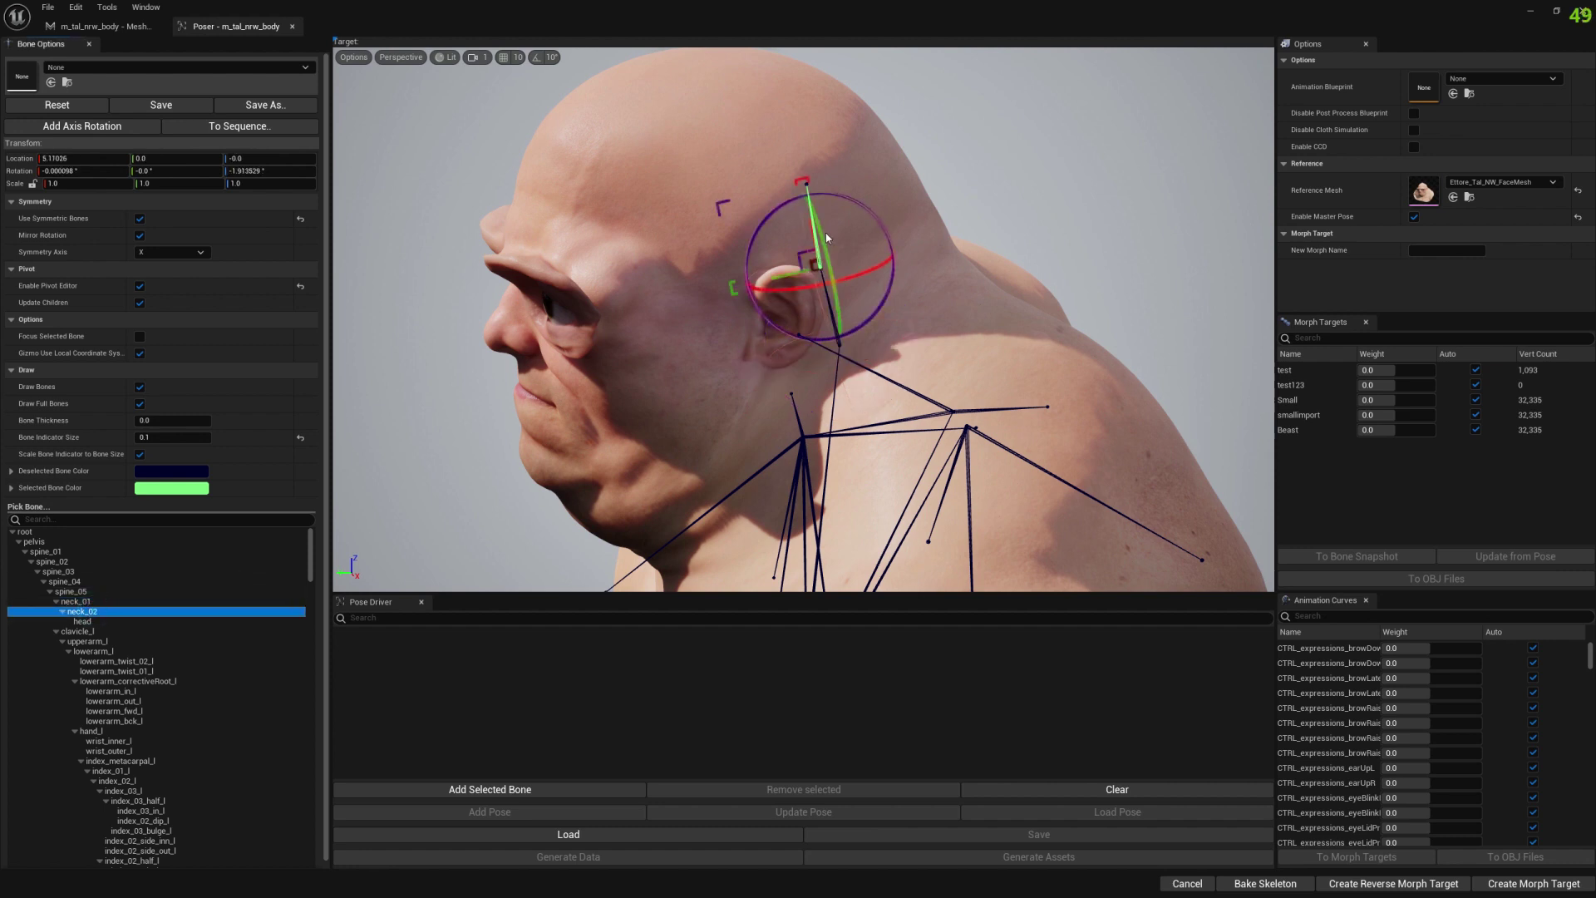
pyautogui.moveTo(809, 225); pyautogui.dragTo(822, 269)
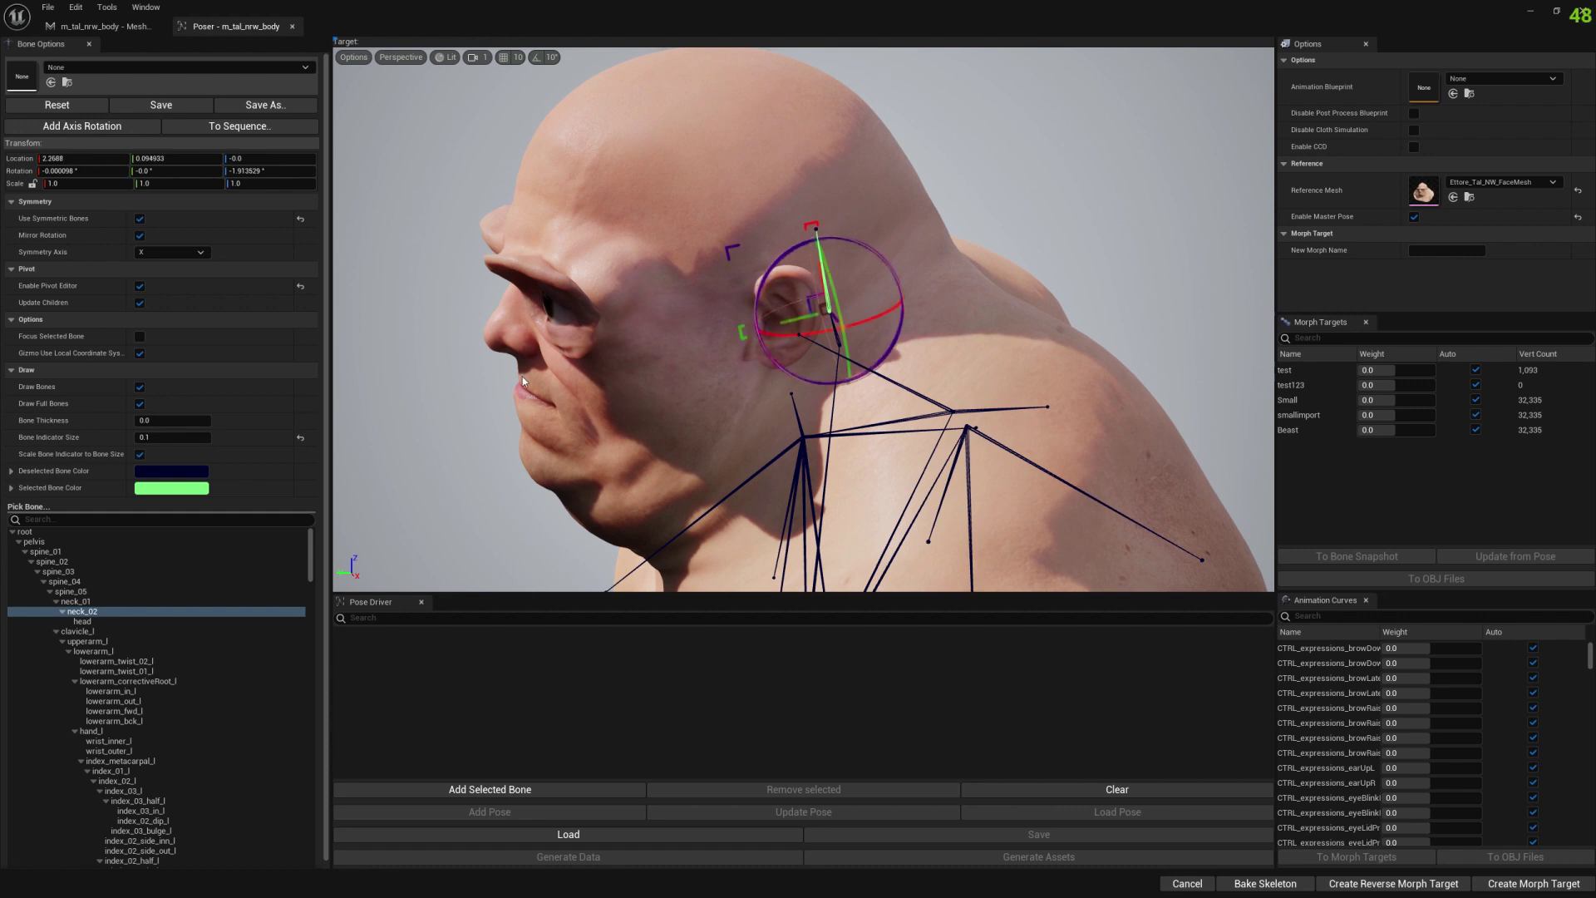
# Step: Move the head bone's pivot forward above the ear to about 4.5, 5.7, 0
pyautogui.click(127, 622)
pyautogui.moveTo(786, 231); pyautogui.dragTo(724, 228)
pyautogui.moveTo(723, 229); pyautogui.dragTo(690, 217, button='right')
pyautogui.press('s')
pyautogui.moveTo(930, 291)
pyautogui.mouseDown(button='right')
pyautogui.moveTo(956, 278)
pyautogui.moveTo(898, 281)
pyautogui.moveTo(929, 291)
pyautogui.mouseUp(button='right')
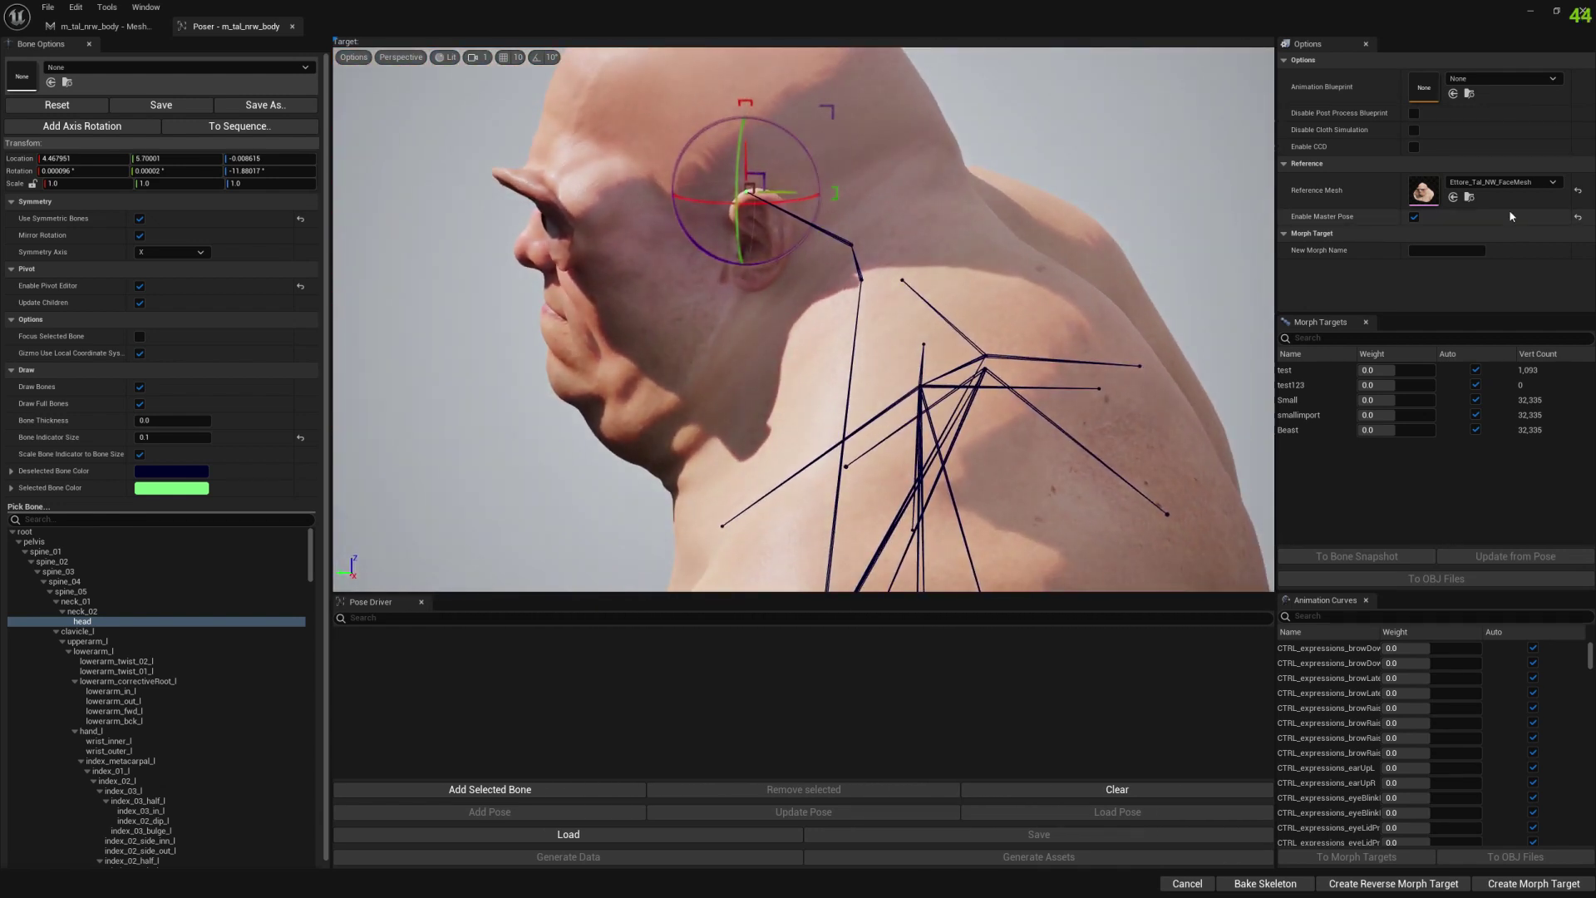
pyautogui.moveTo(1030, 246); pyautogui.dragTo(994, 247, button='right')
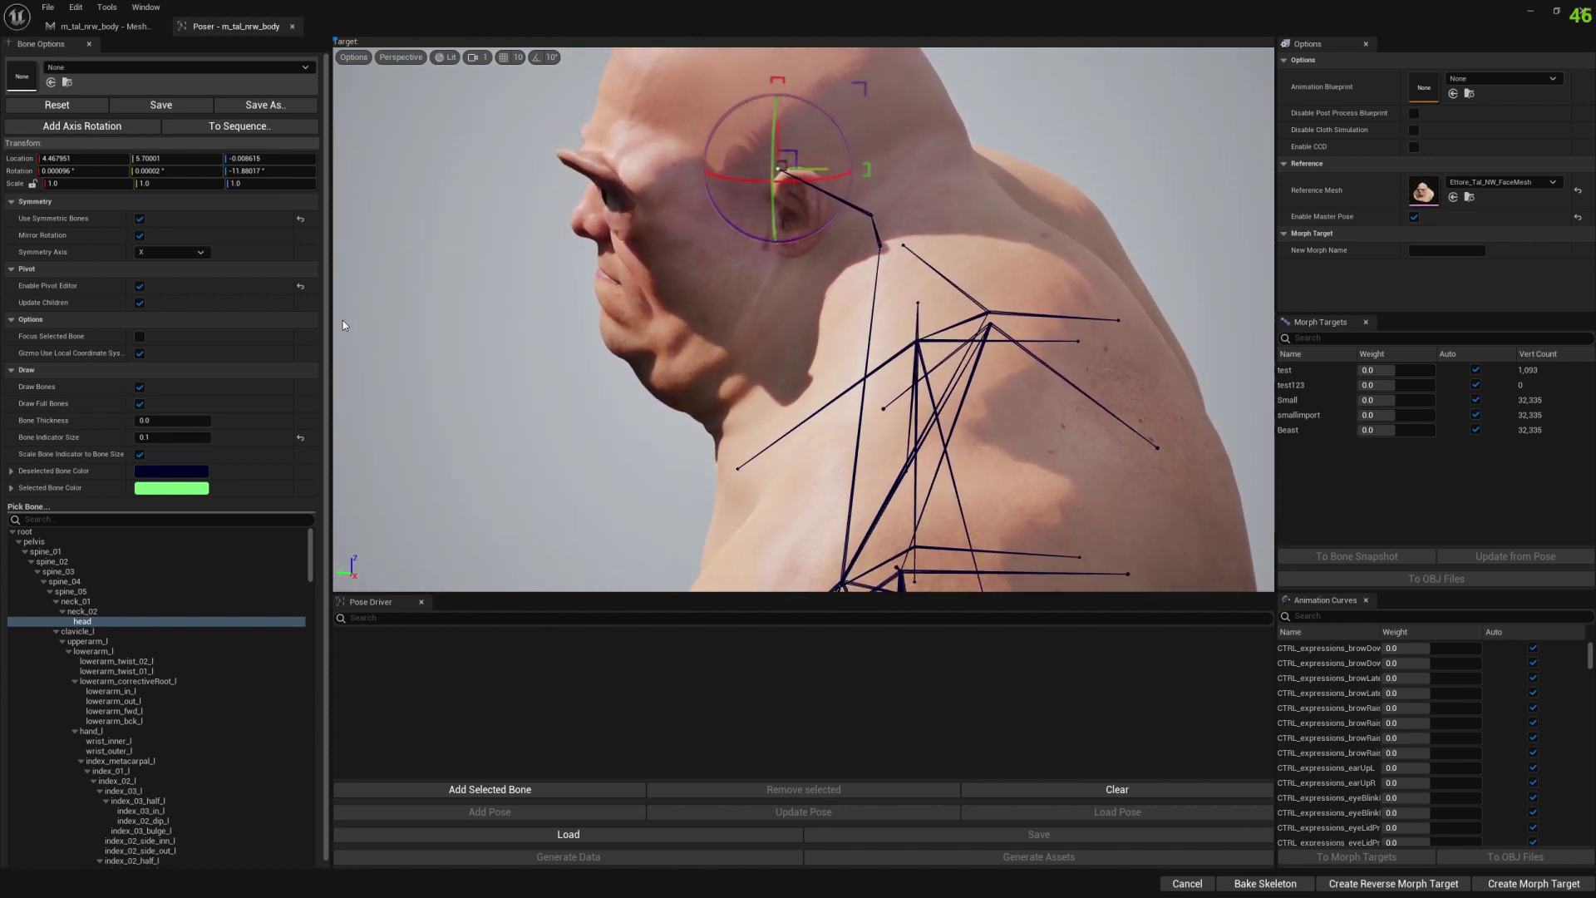
# Step: Turn off the pivot editor and bake the pivot changes to the skeletal mesh with Apply to Reference Mesh enabled
pyautogui.click(139, 287)
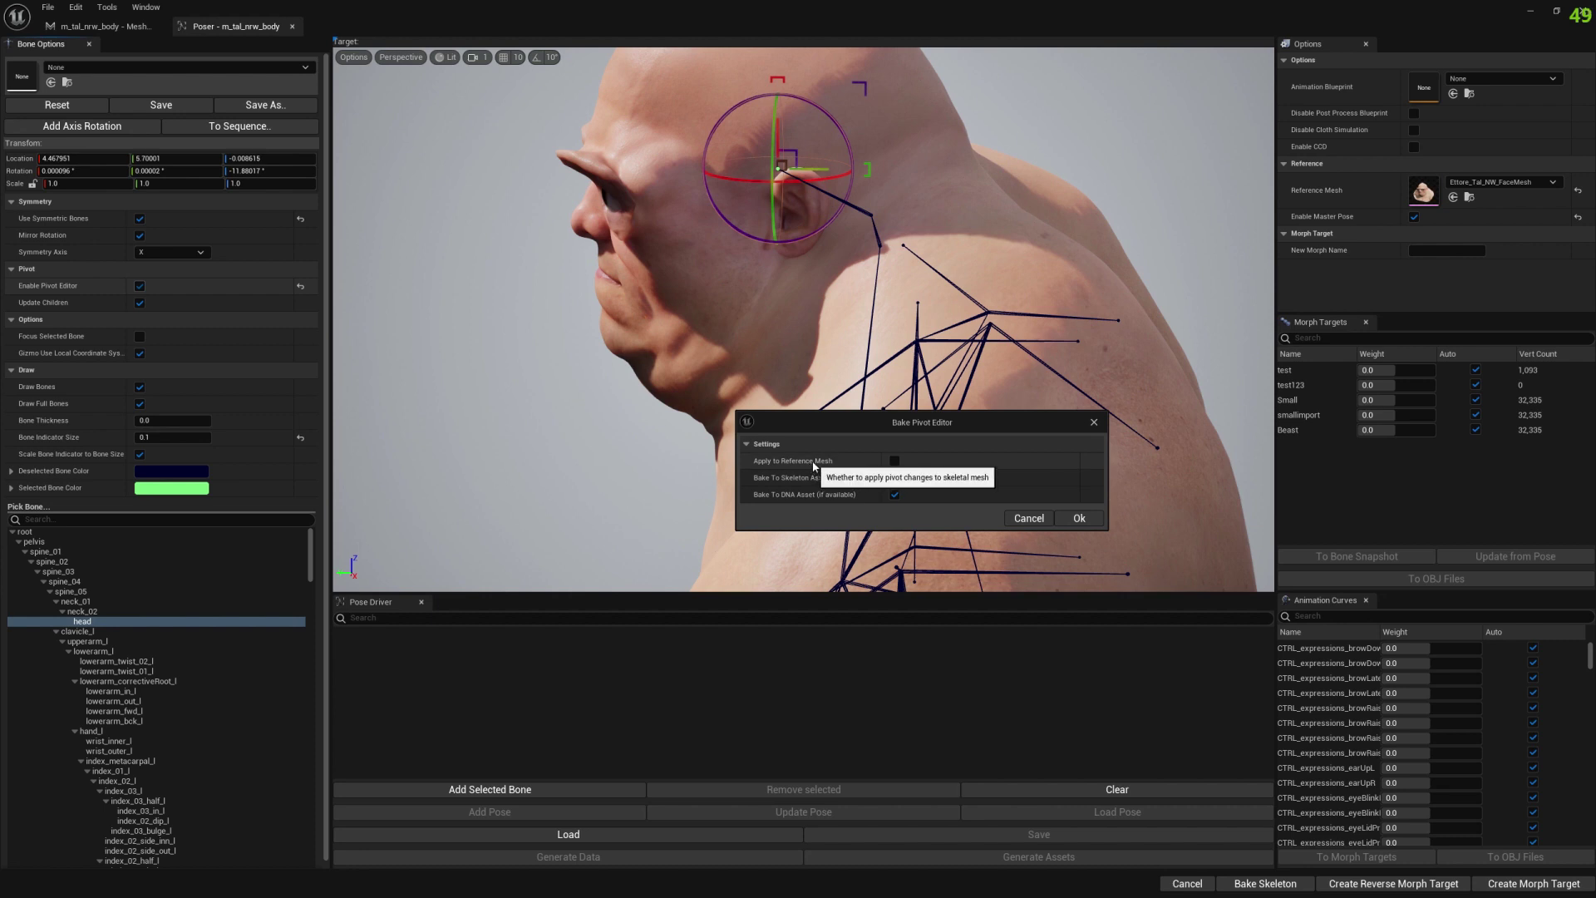
pyautogui.click(894, 460)
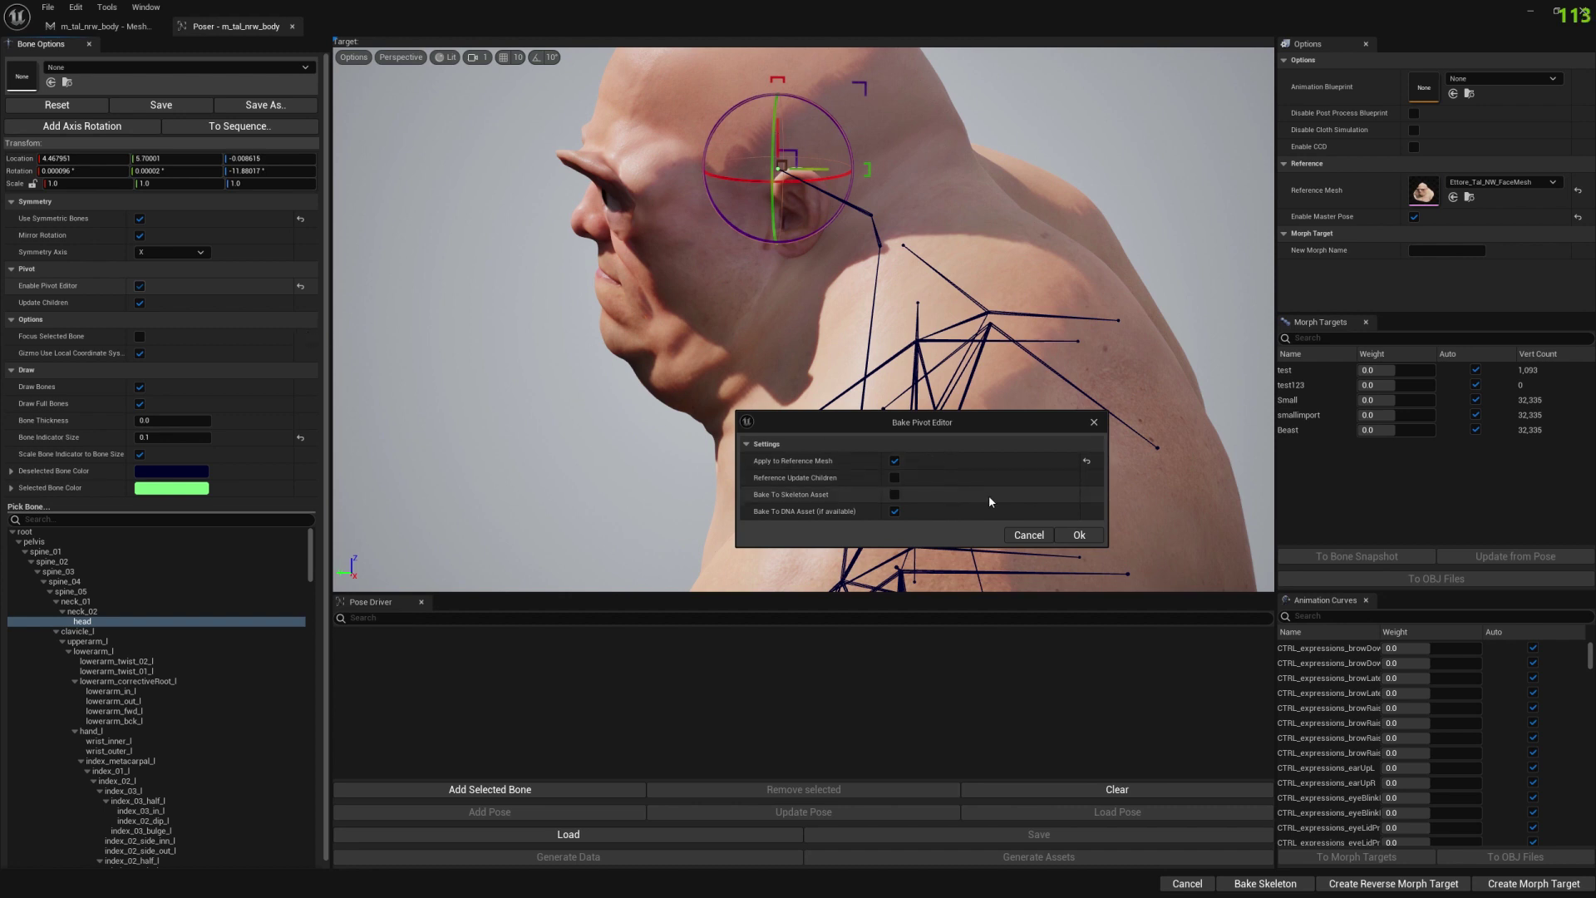
pyautogui.click(1078, 536)
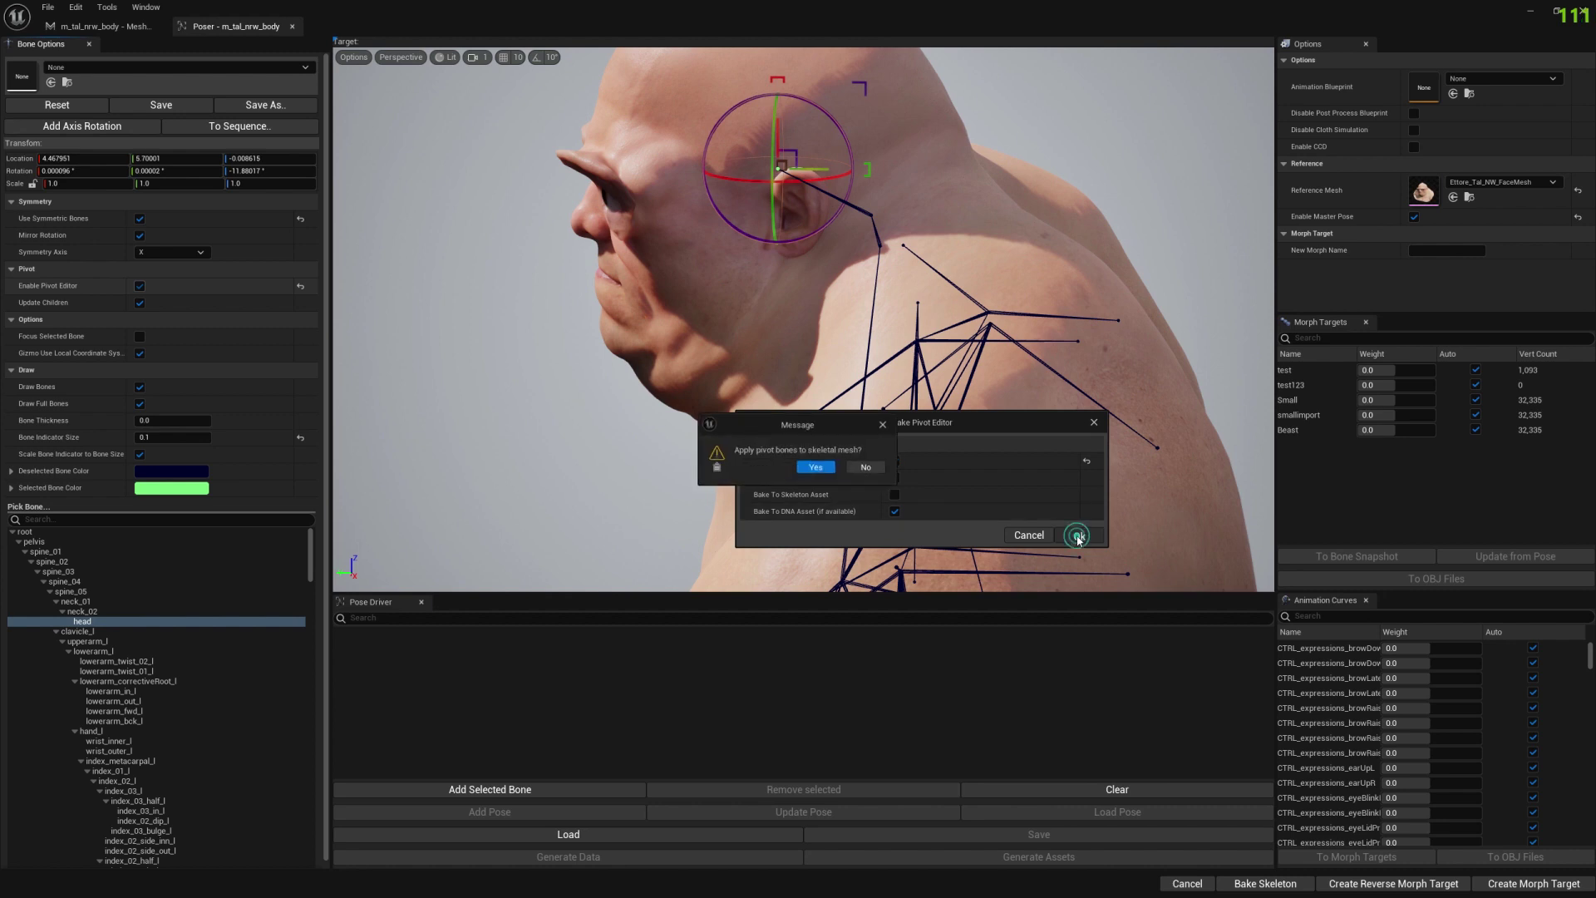
pyautogui.click(814, 468)
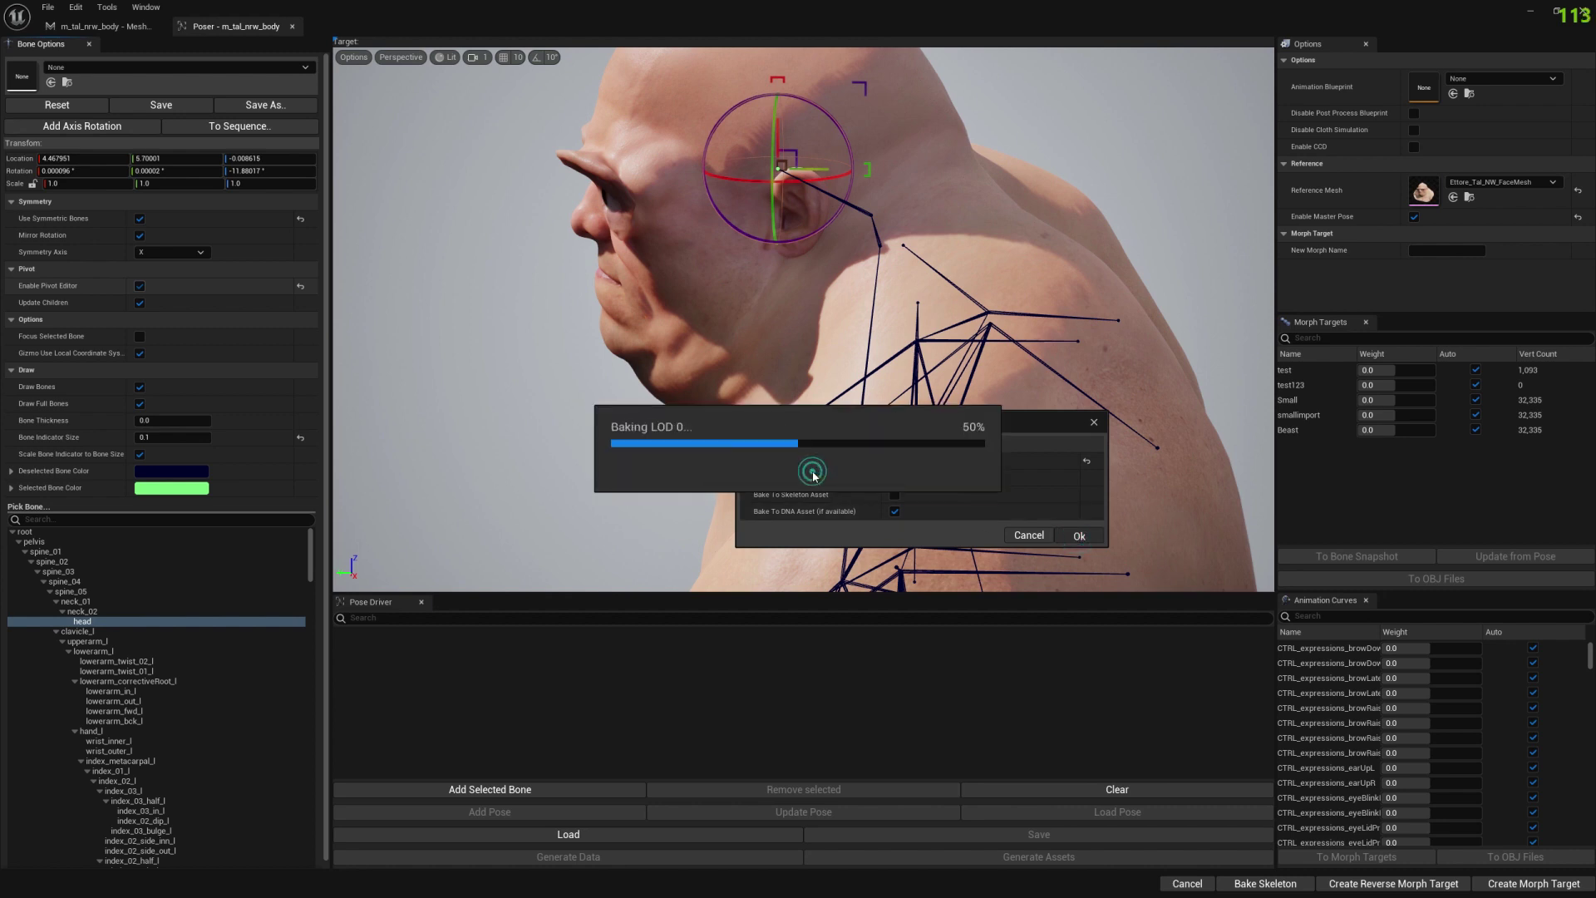
# Step: Start a new Mesh Morpher session and load the Ettore_Tal_NW_FaceMesh skeletal mesh into it
pyautogui.moveTo(833, 456)
pyautogui.mouseDown(button='right')
pyautogui.moveTo(842, 415)
pyautogui.moveTo(839, 444)
pyautogui.mouseUp(button='right')
pyautogui.moveTo(1028, 281)
pyautogui.mouseDown(button='right')
pyautogui.moveTo(985, 285)
pyautogui.moveTo(1027, 280)
pyautogui.mouseUp(button='right')
pyautogui.moveTo(1027, 281); pyautogui.dragTo(1007, 266)
pyautogui.click(116, 27)
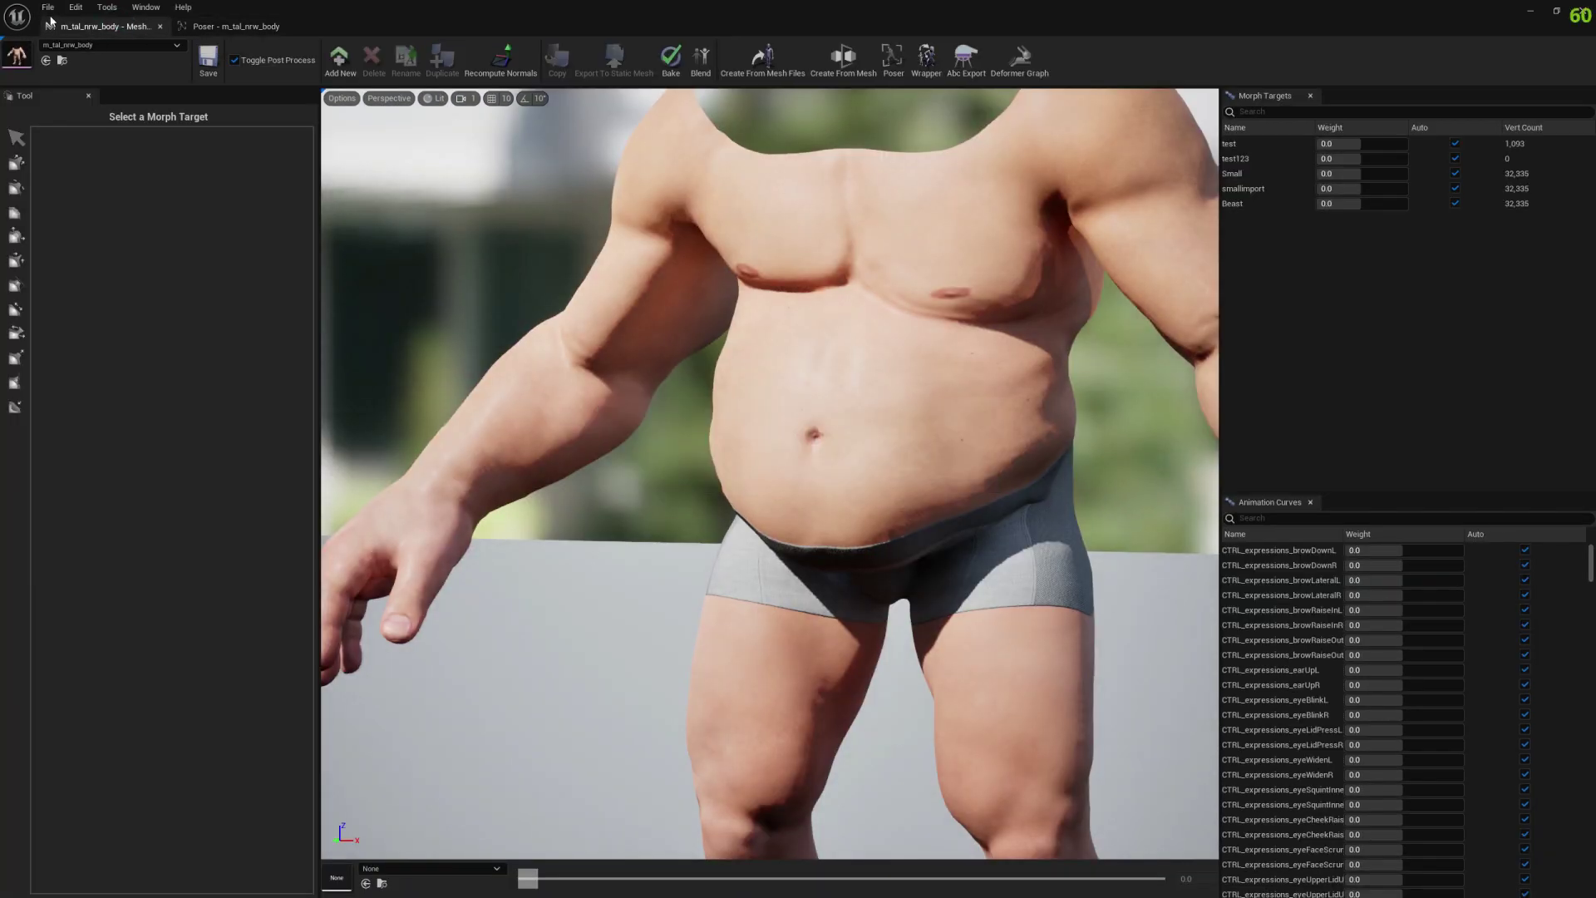
pyautogui.click(50, 10)
pyautogui.click(73, 26)
pyautogui.click(113, 45)
pyautogui.write('ett')
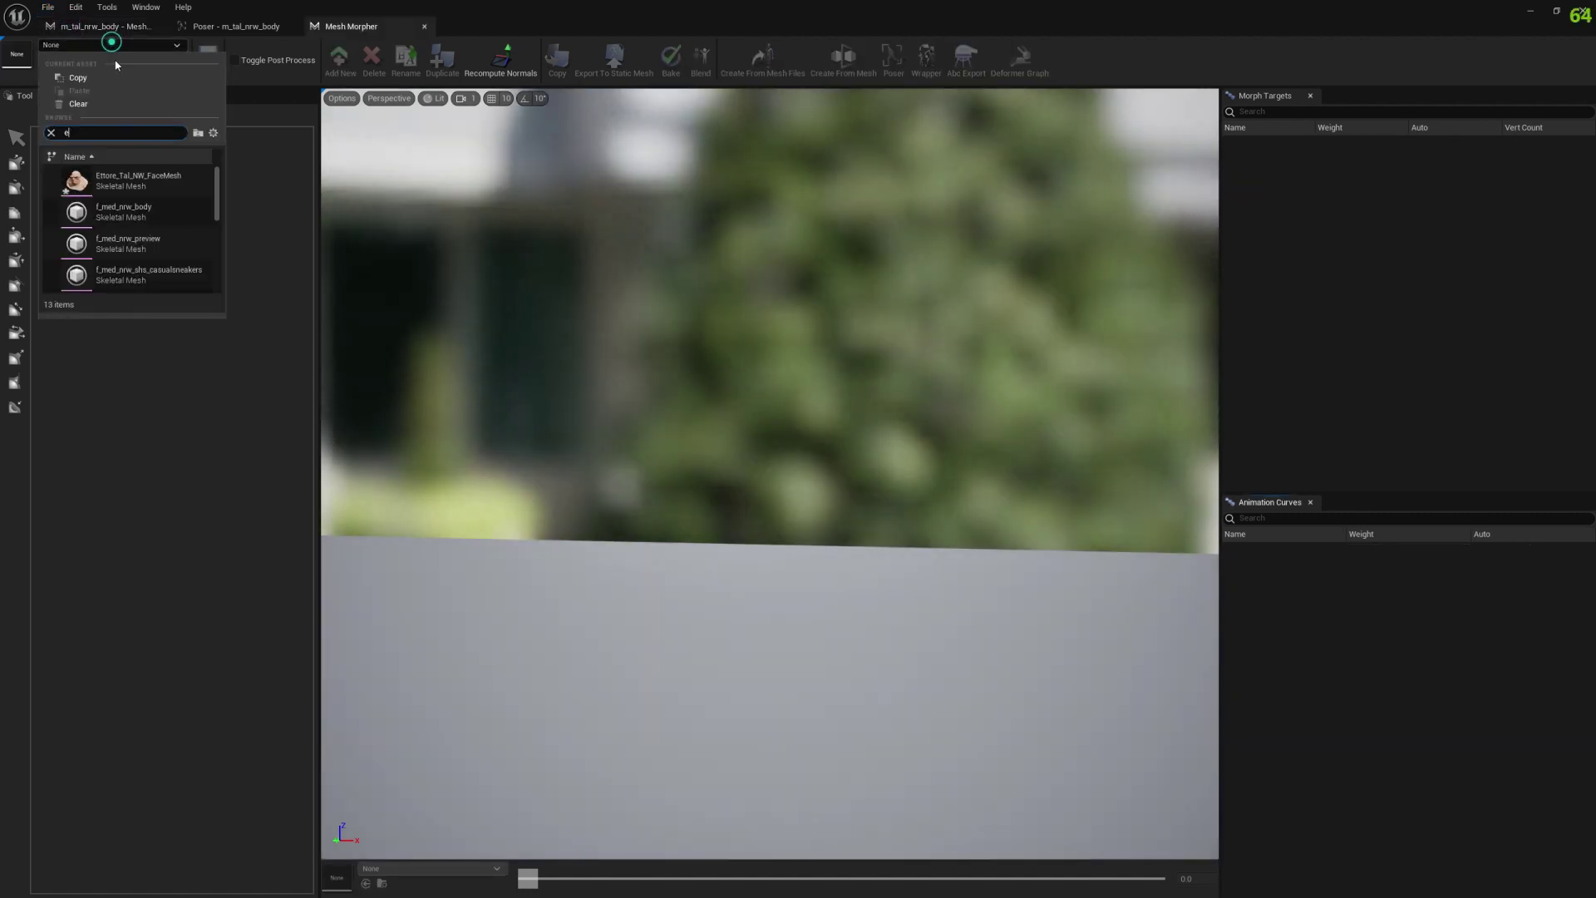
pyautogui.click(131, 178)
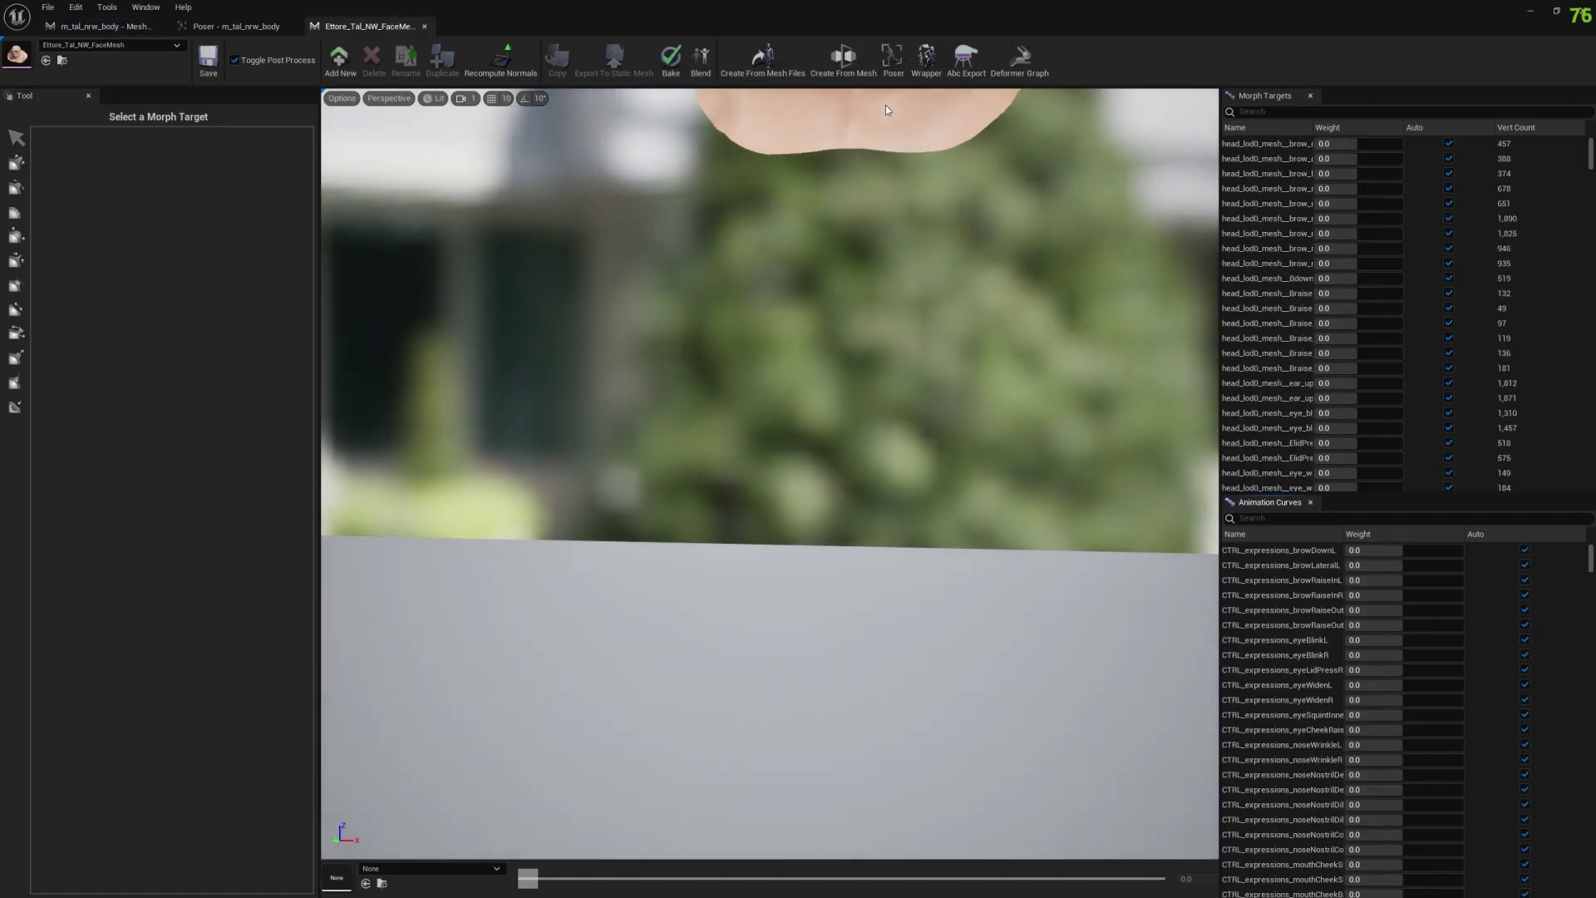
# Step: Open the face mesh in Poser and examine the pivot positions of its head, neck_02 and neck_01 bones
pyautogui.click(900, 68)
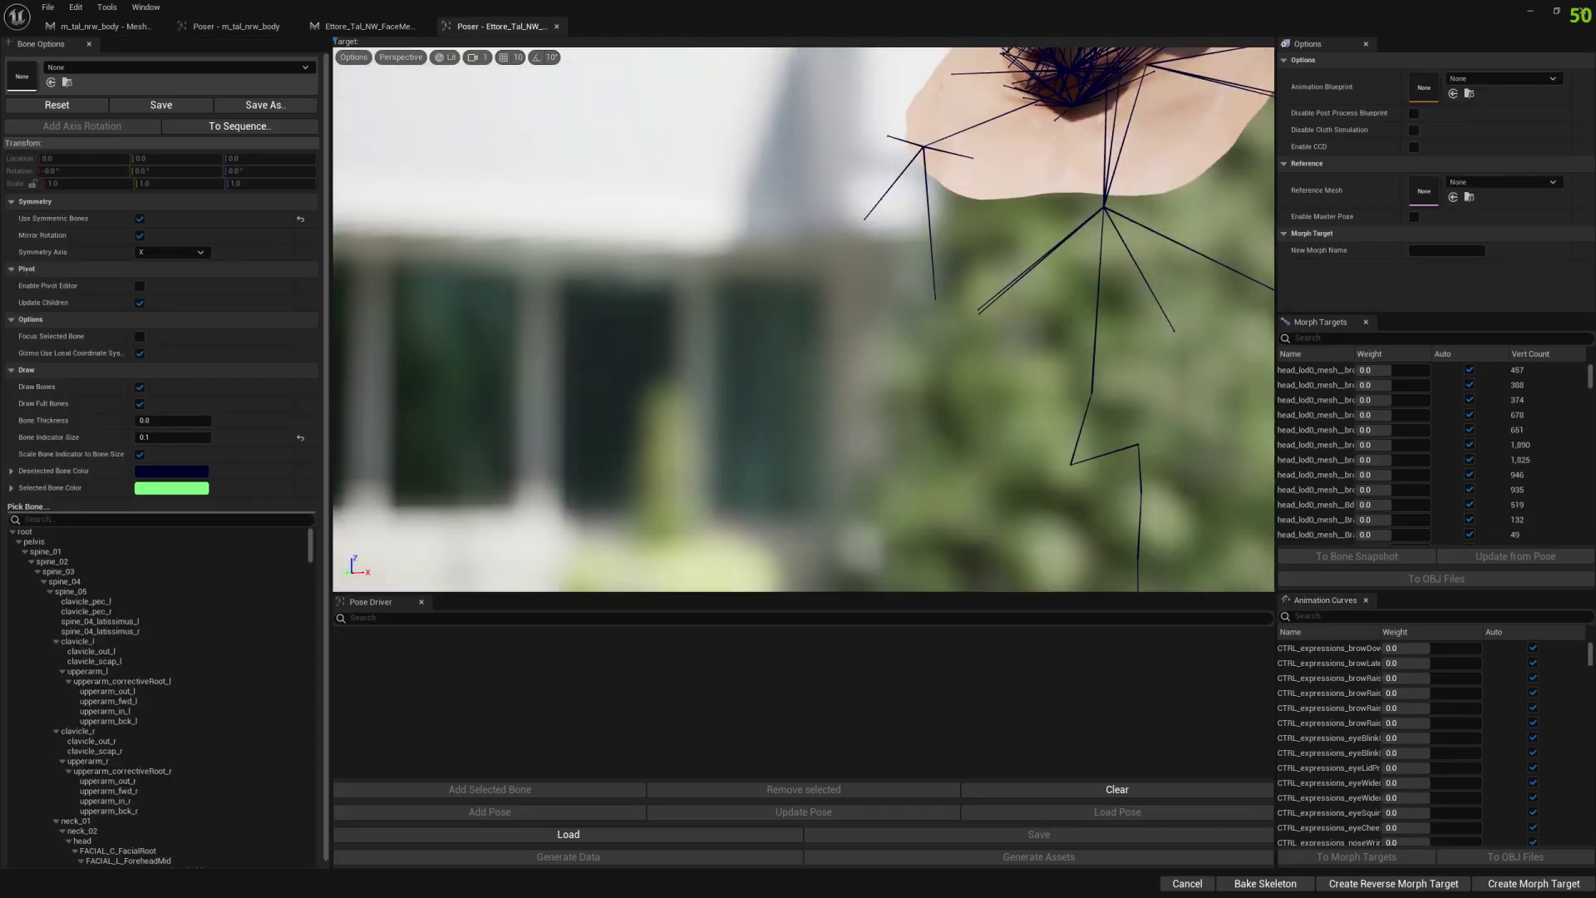
pyautogui.moveTo(939, 291); pyautogui.dragTo(848, 278, button='right')
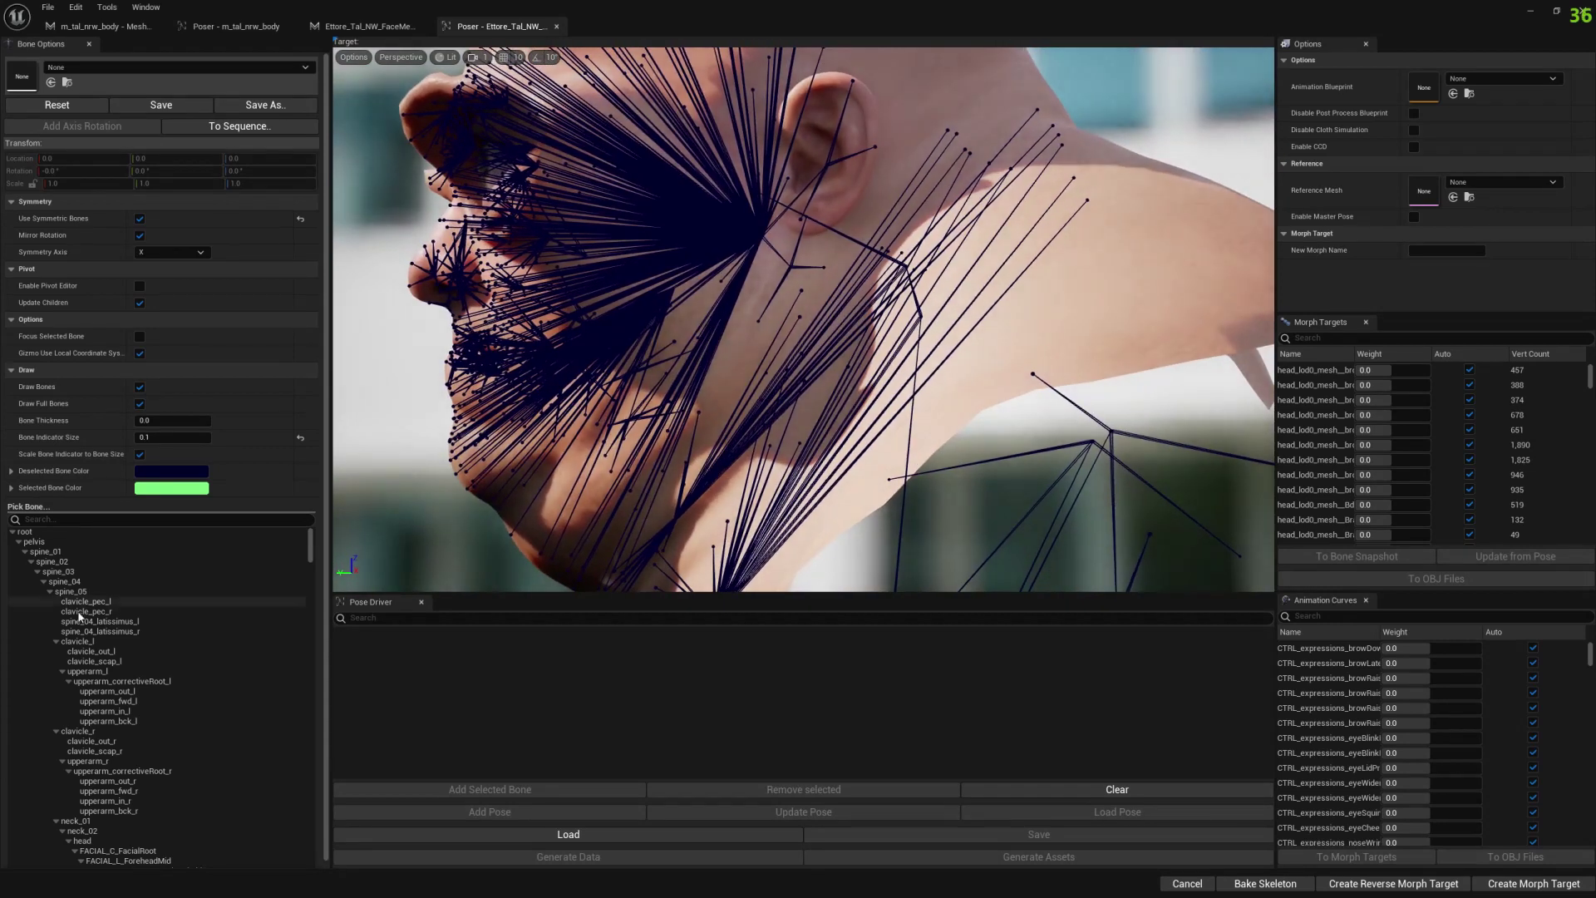
pyautogui.click(856, 246)
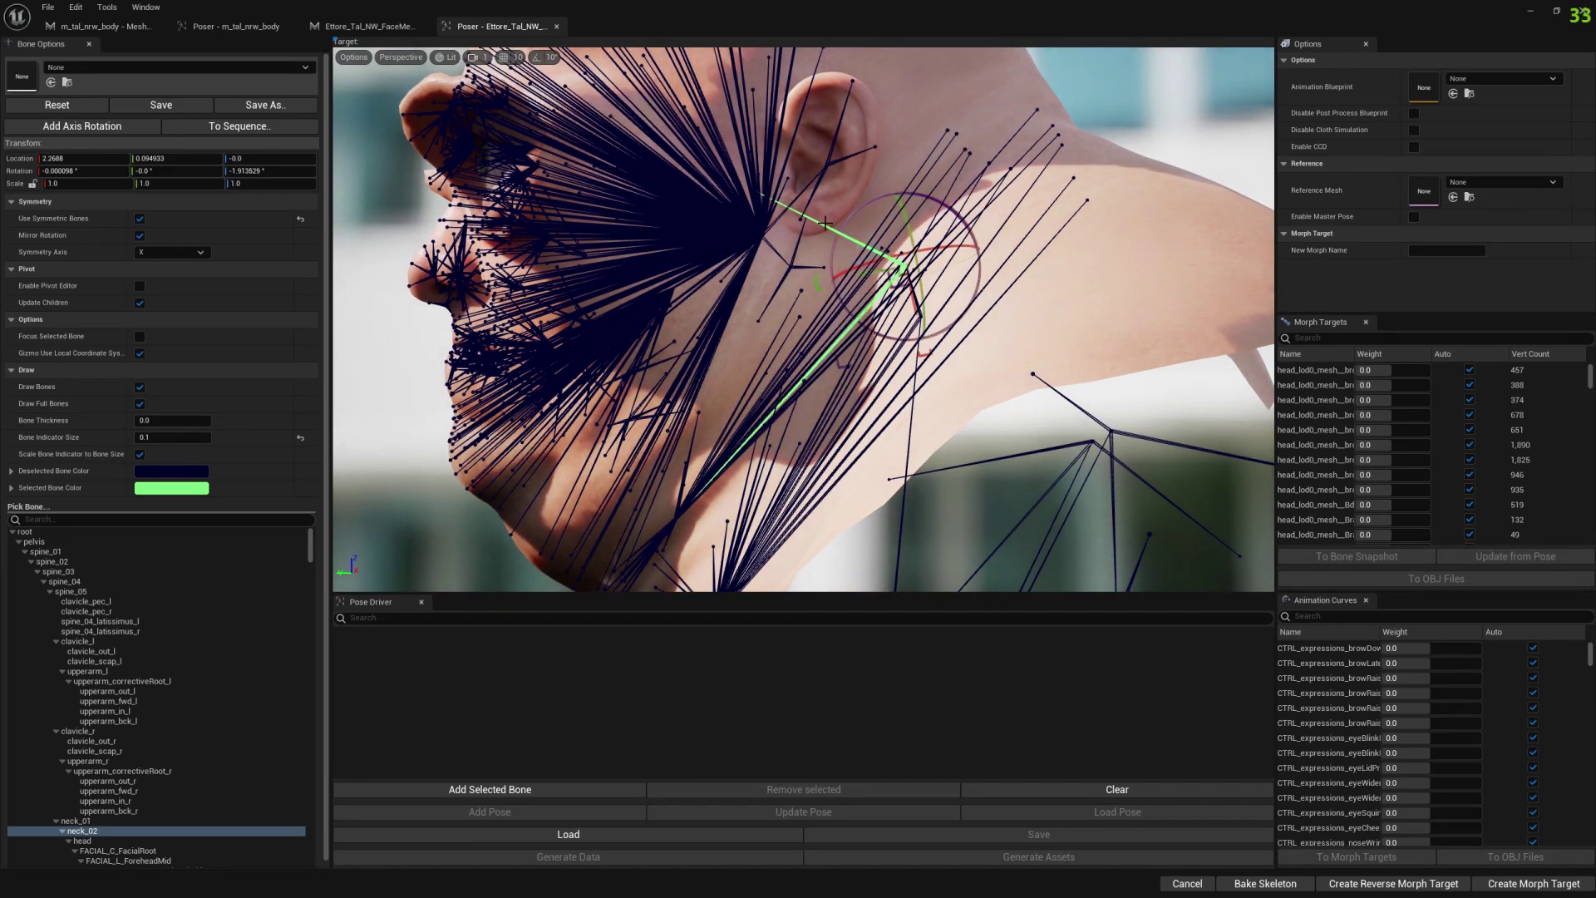
pyautogui.click(104, 840)
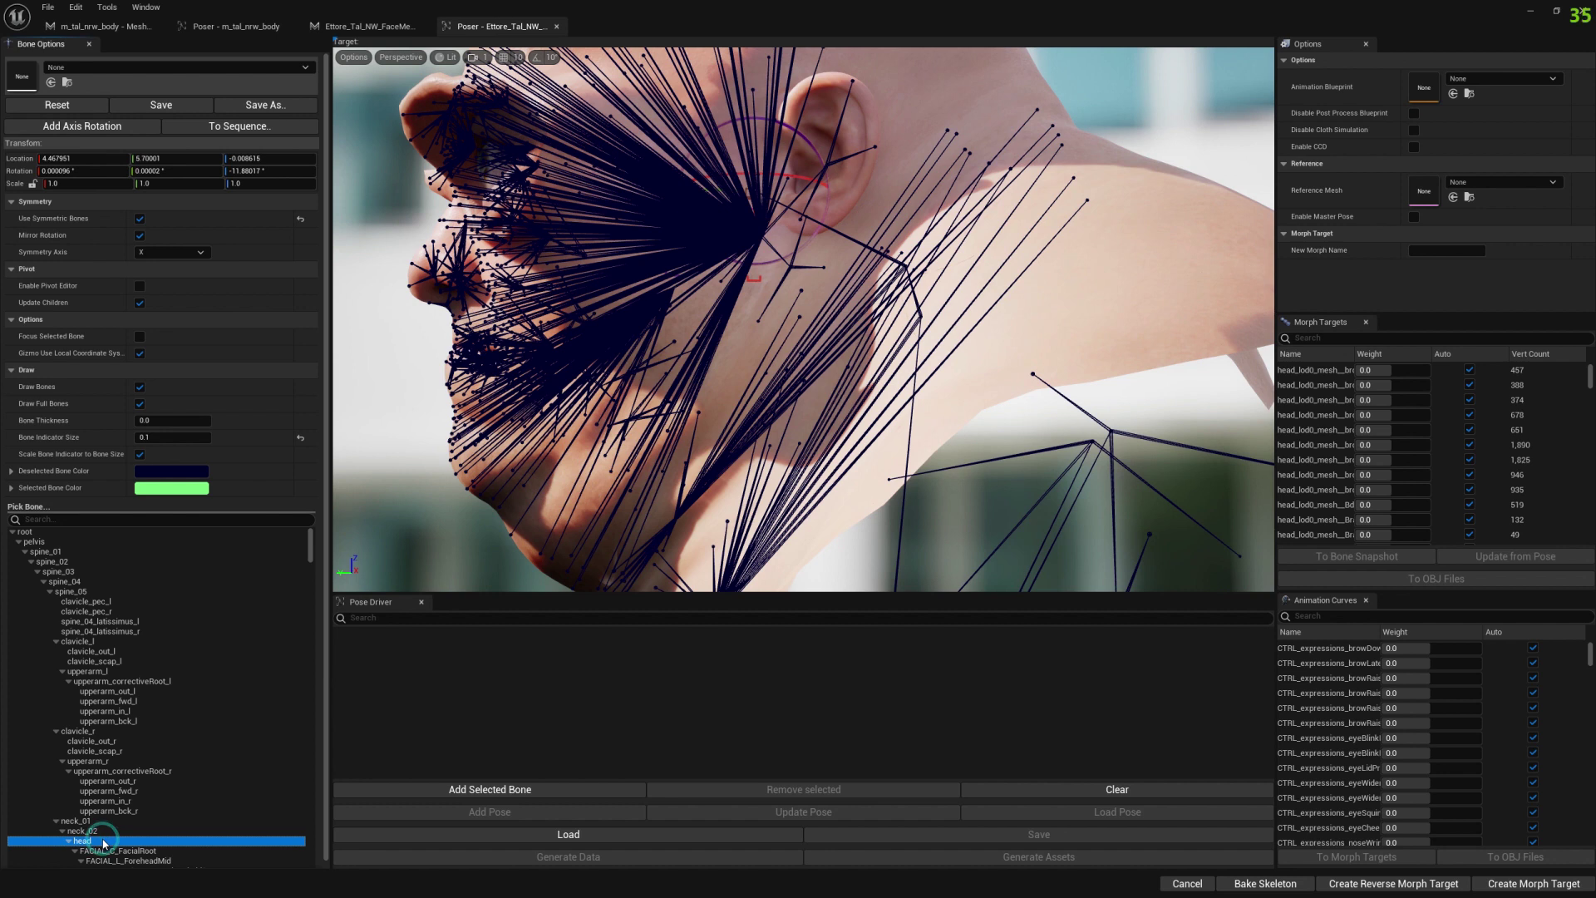
pyautogui.click(93, 831)
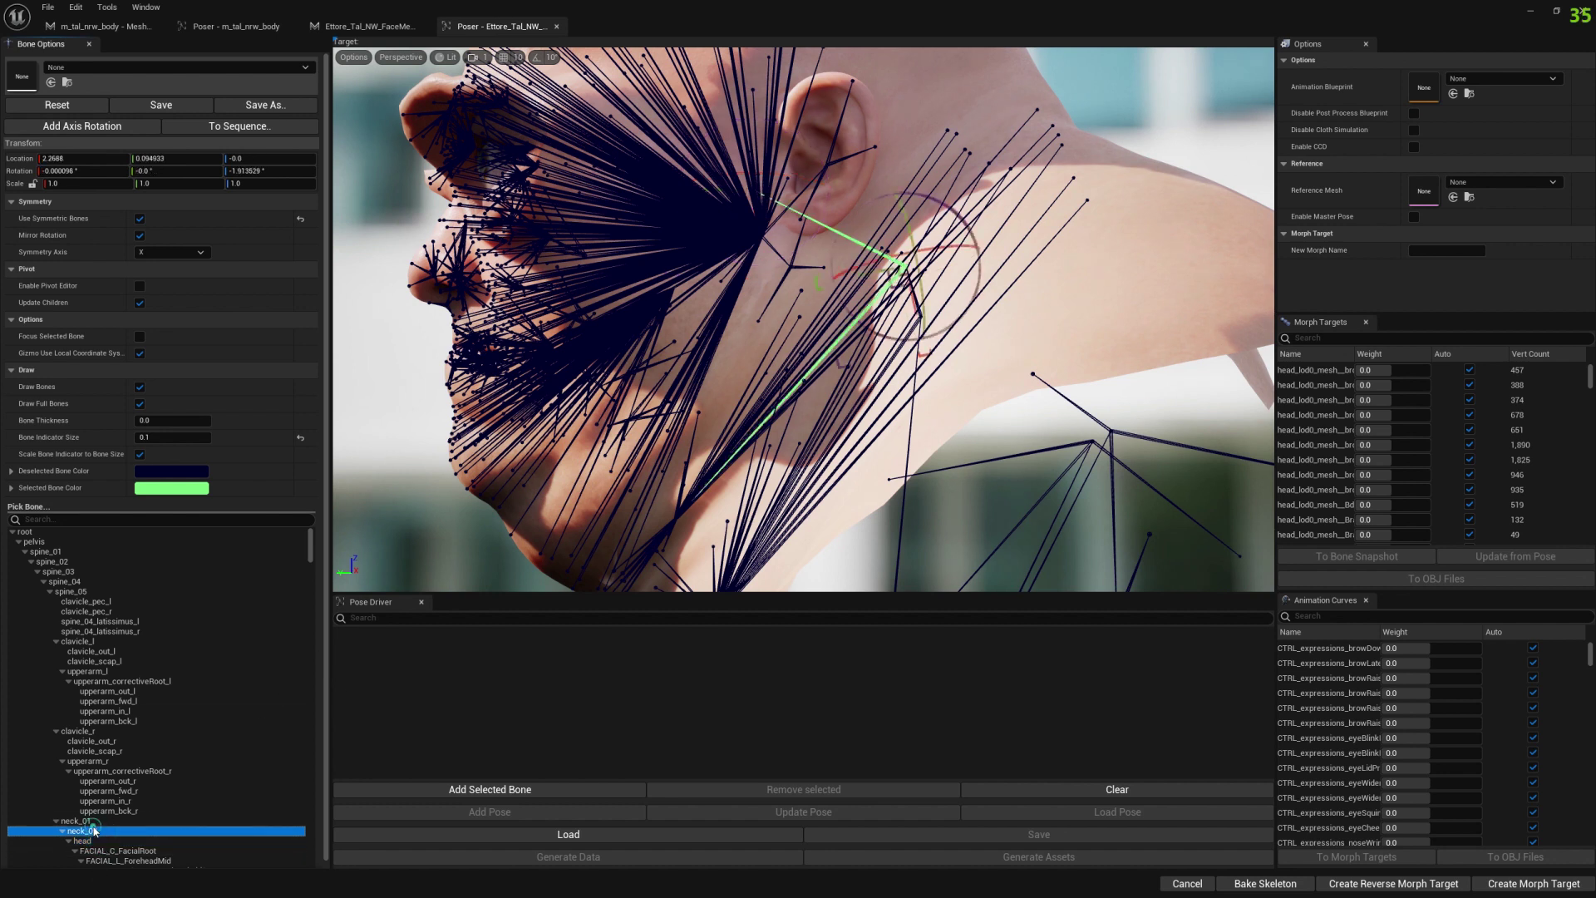
pyautogui.click(108, 820)
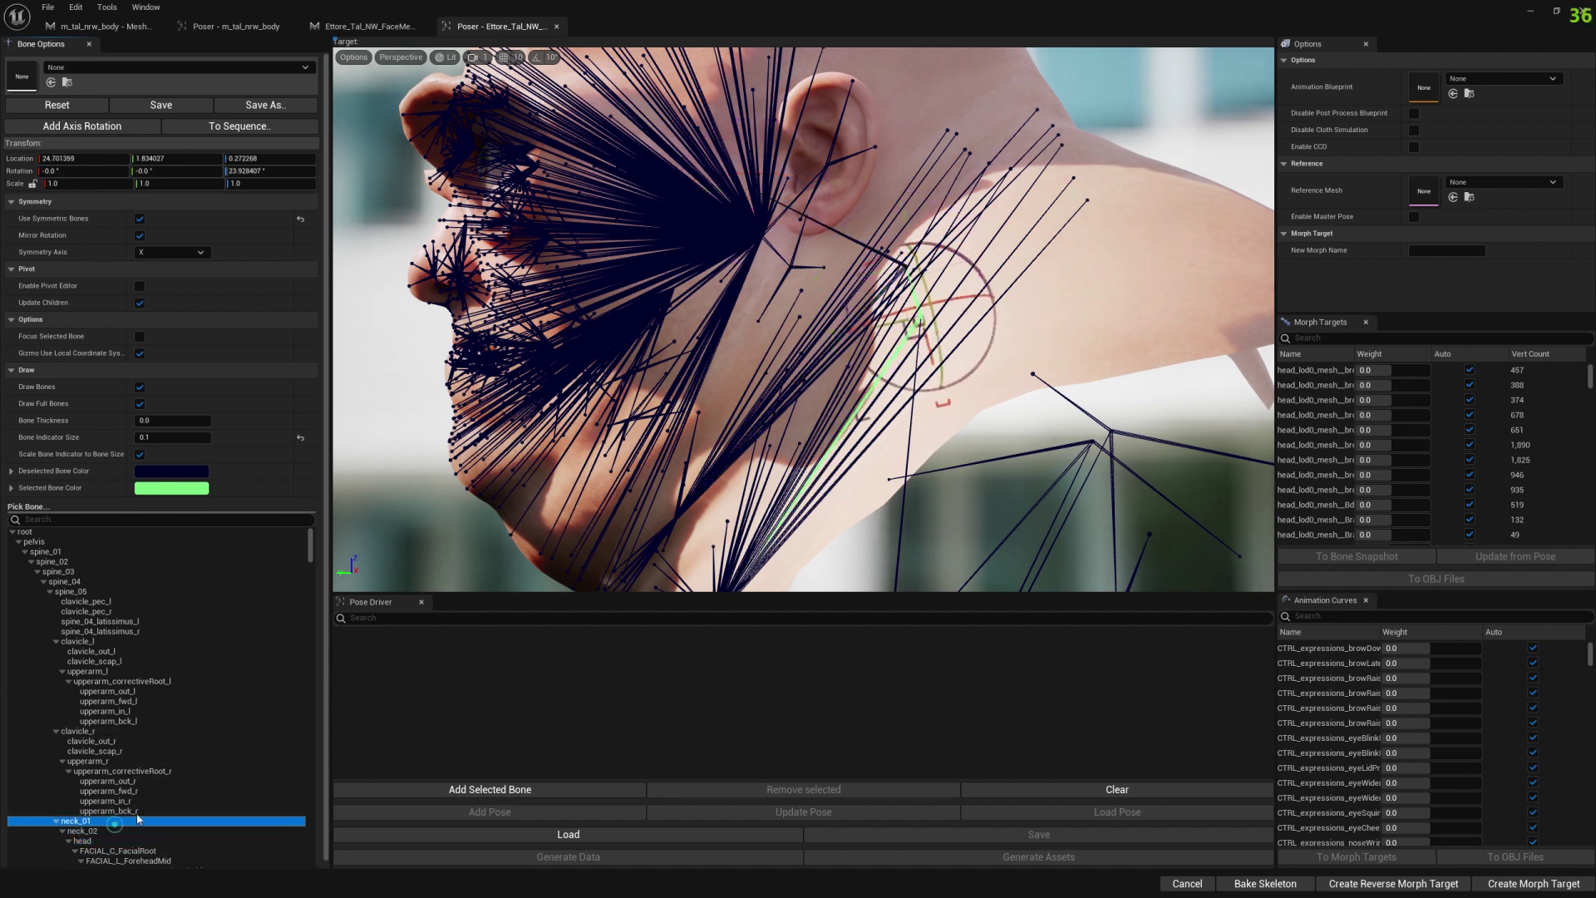
pyautogui.moveTo(1095, 349)
pyautogui.mouseDown(button='right')
pyautogui.moveTo(1107, 453)
pyautogui.moveTo(1109, 395)
pyautogui.moveTo(1089, 356)
pyautogui.mouseUp(button='right')
pyautogui.press('a')
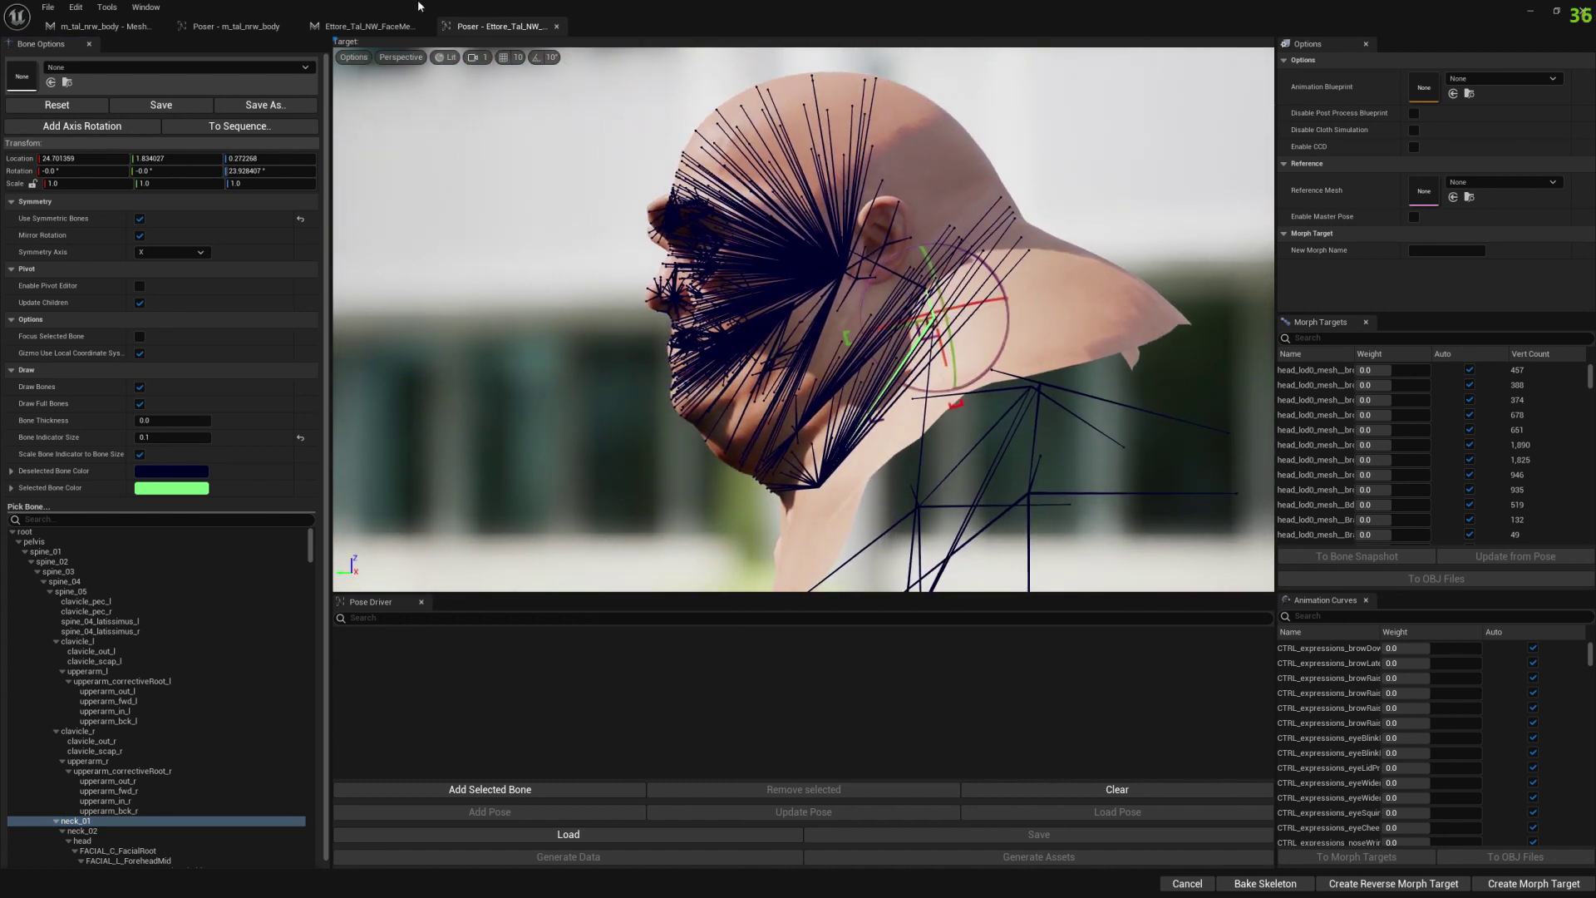